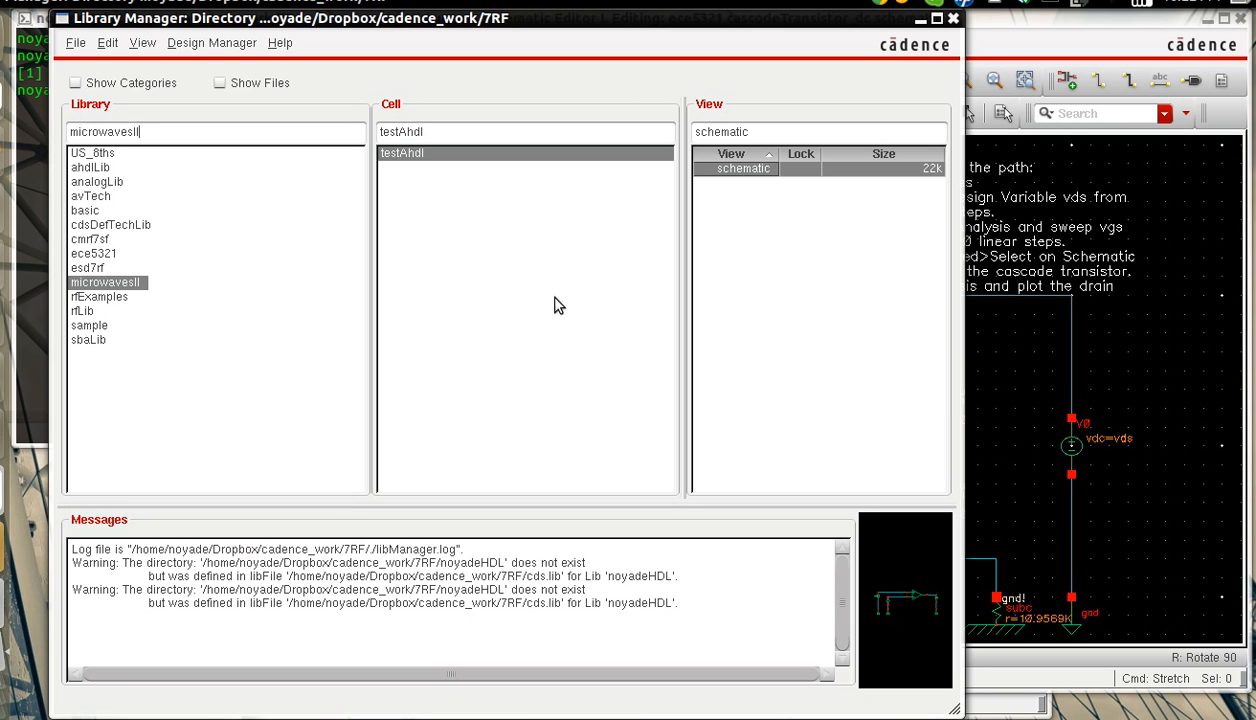
Select the cascodeTransistor_dc cell in the ece5321 library and bring its open schematic to the front
left_click(118, 256)
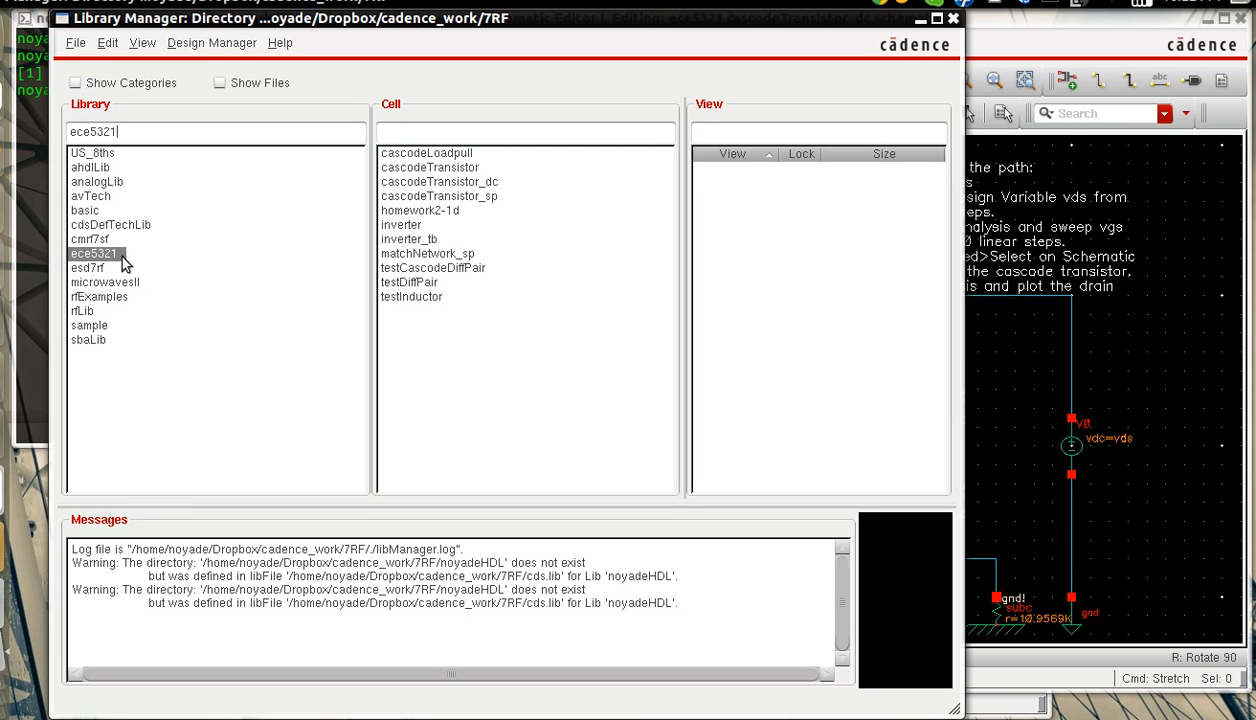
left_click(435, 183)
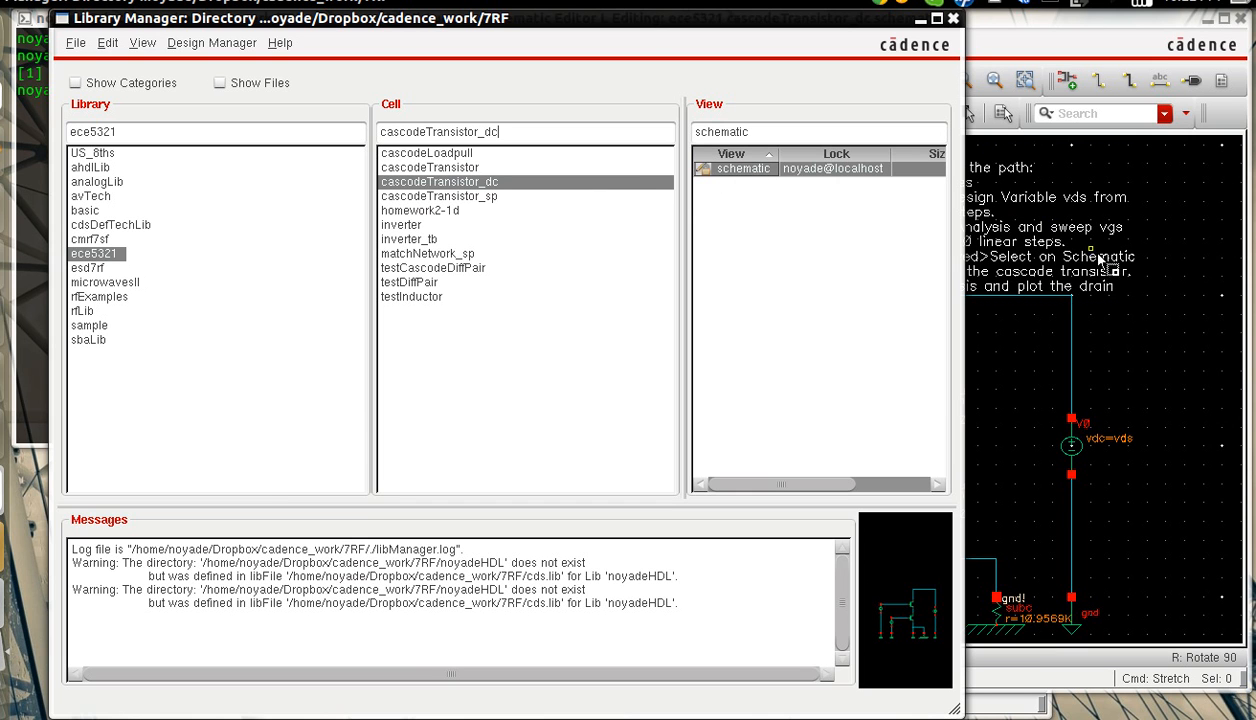
left_click(1178, 347)
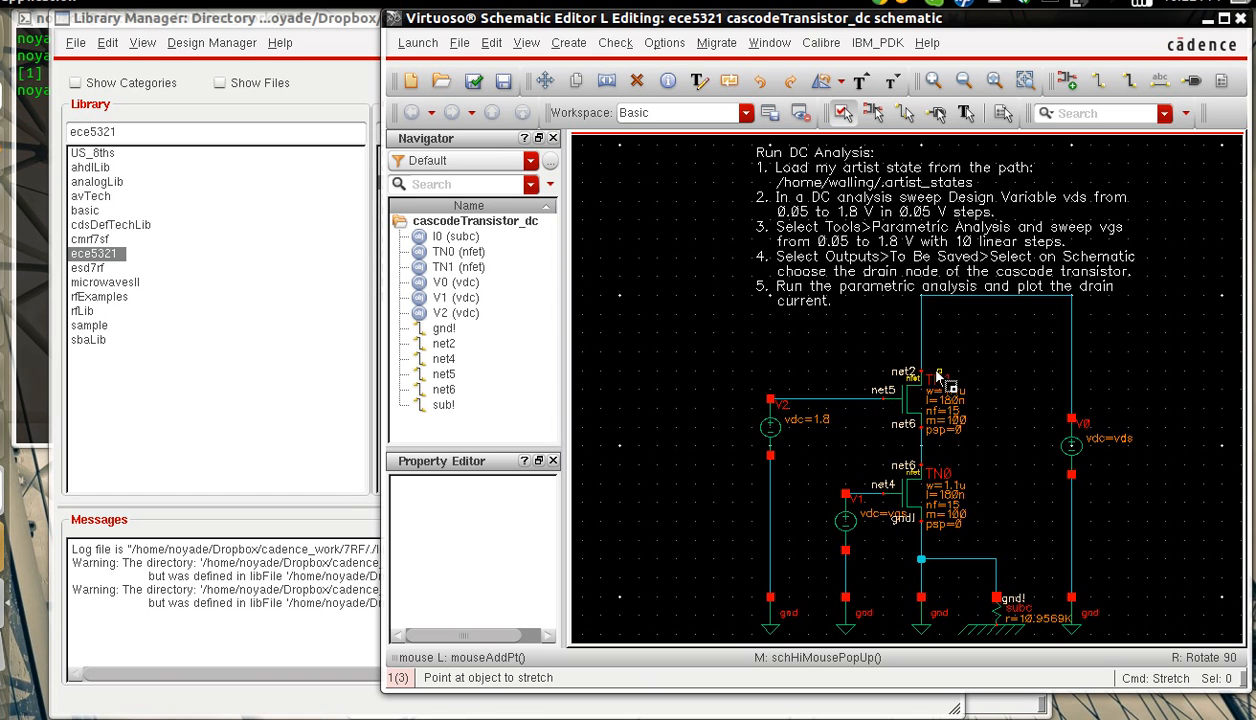
Launch ADE L for the schematic, load the saved state state1, and close the empty waveform window
left_click(418, 44)
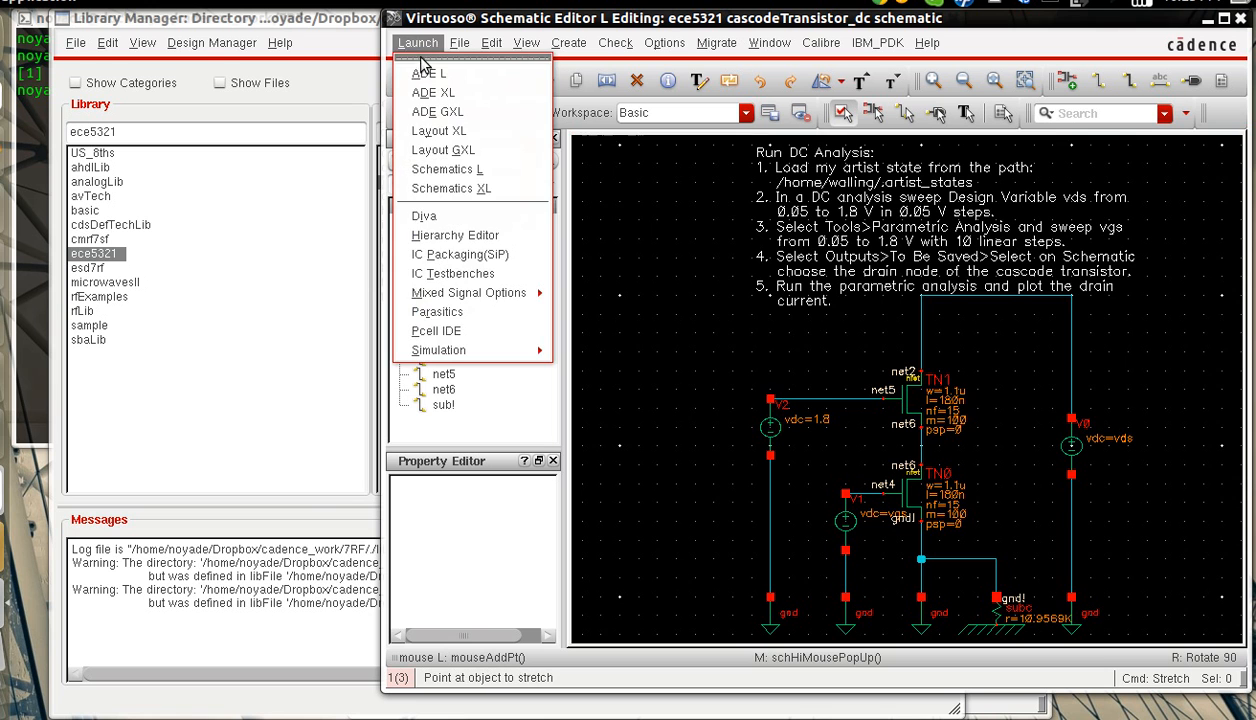
left_click(429, 74)
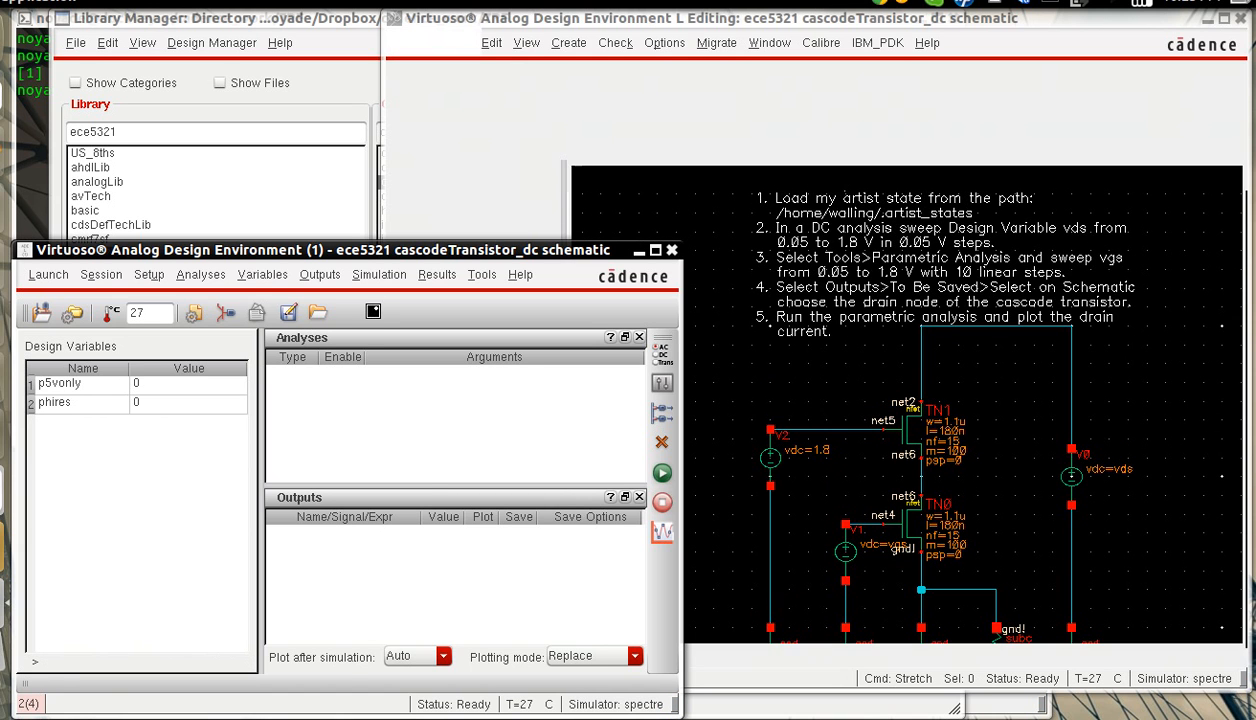
left_click(317, 312)
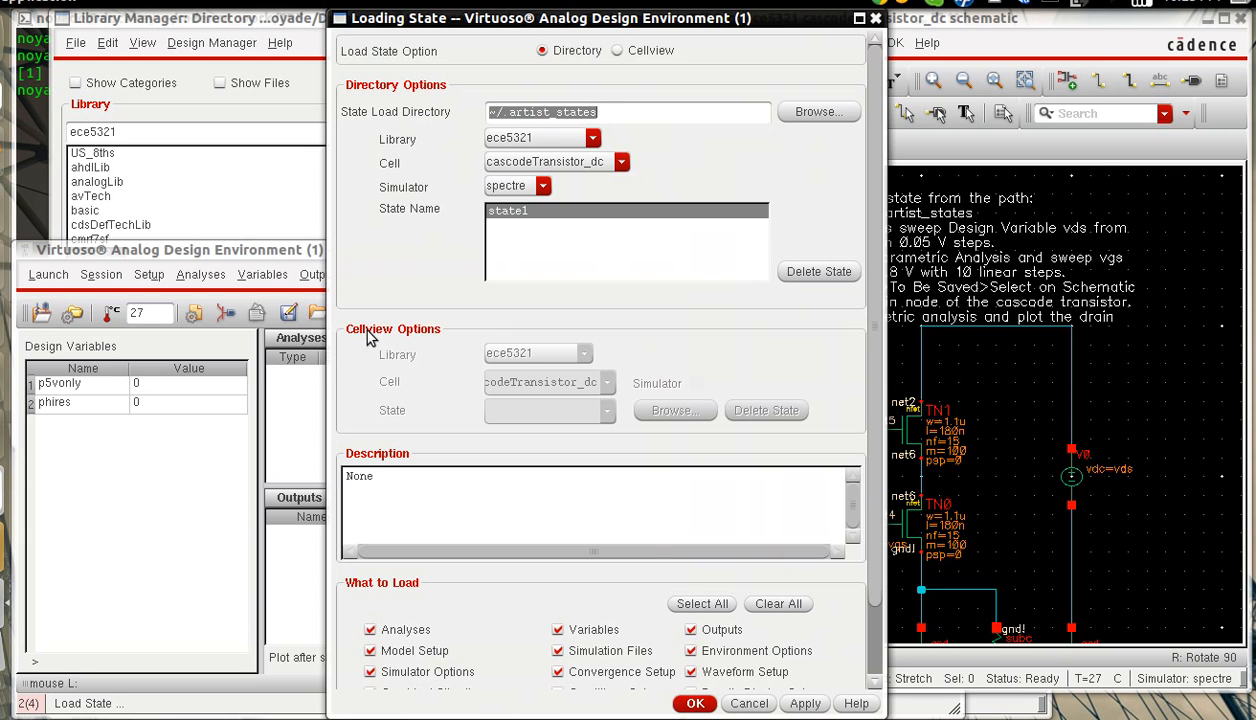
key("Return")
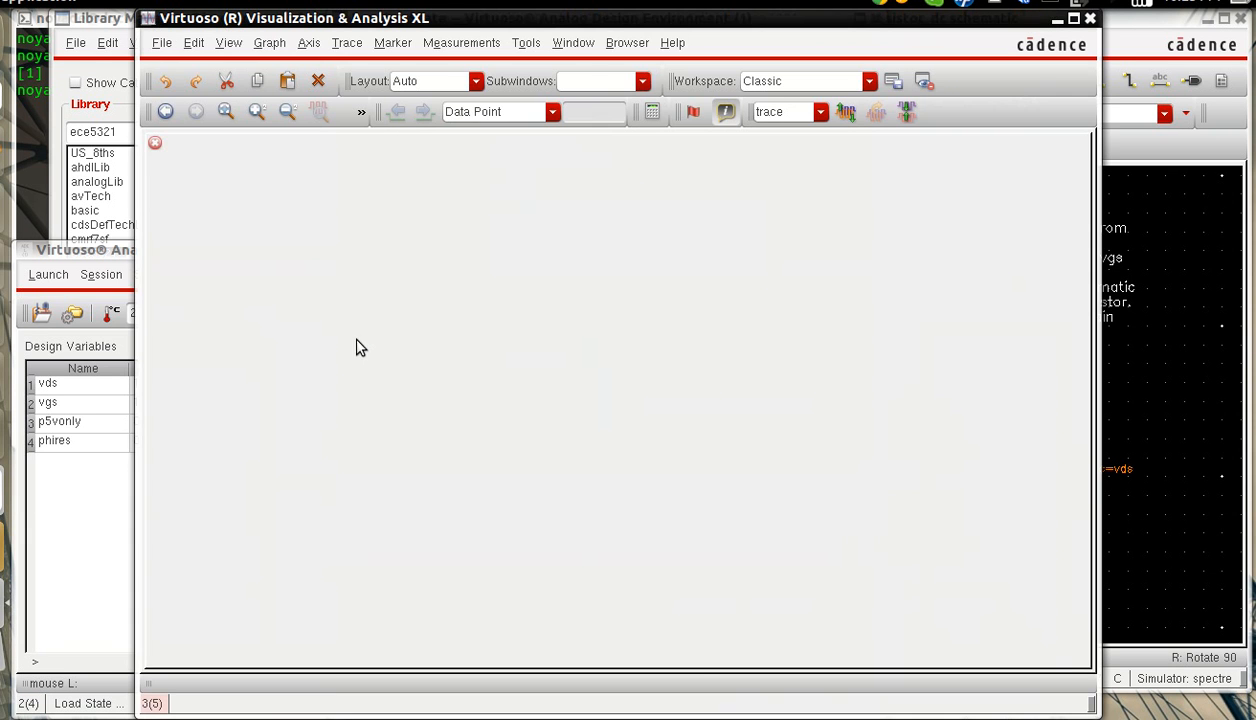
left_click(1090, 19)
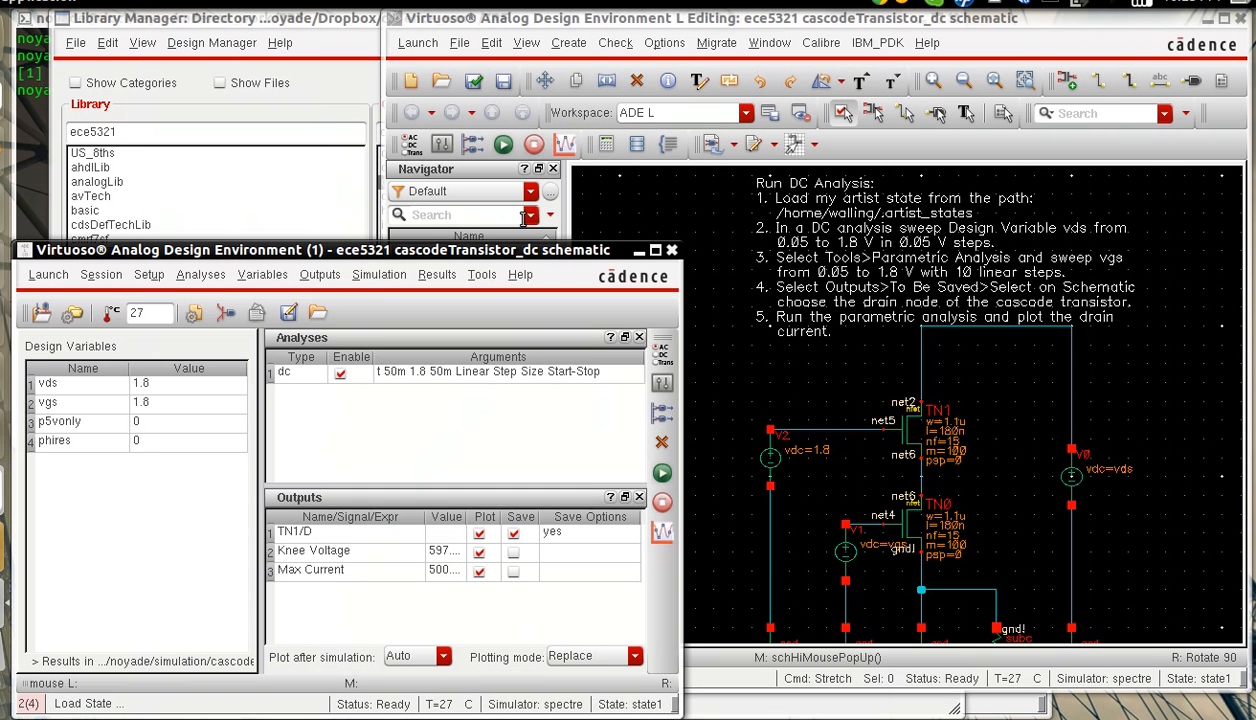
Review the model library setup, including the model files and the tt section of allModels.scs
left_click(150, 275)
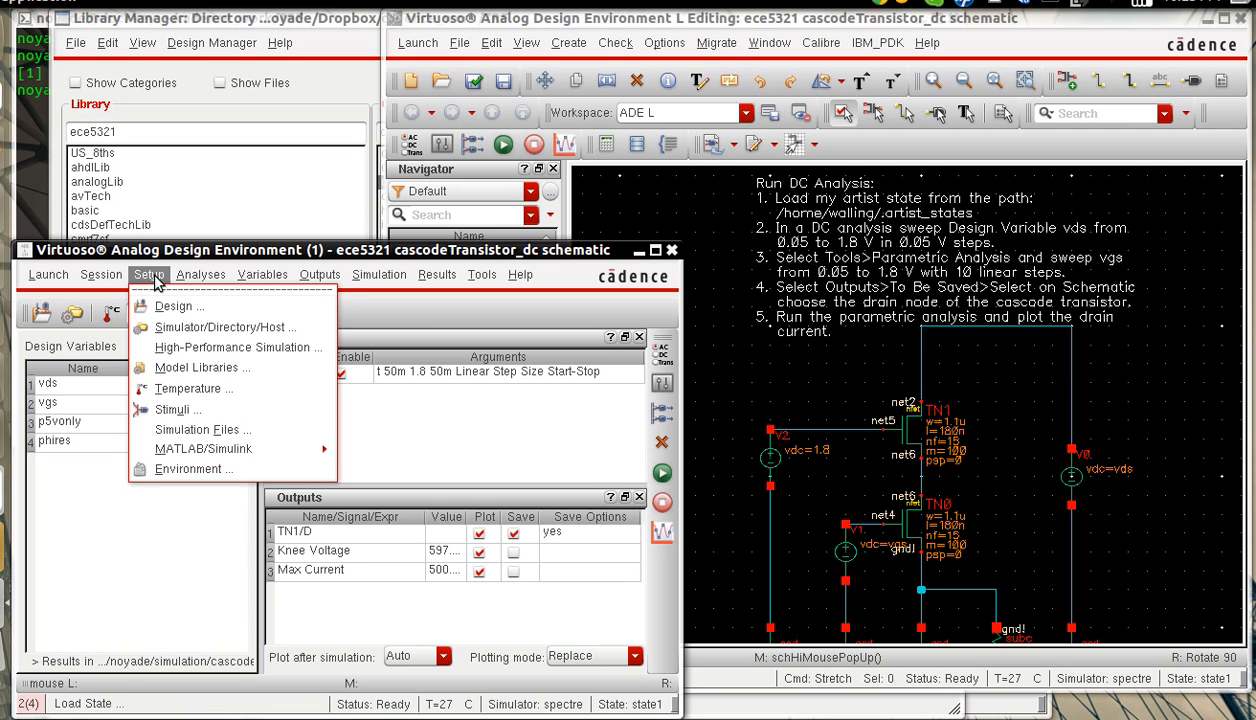
left_click(172, 370)
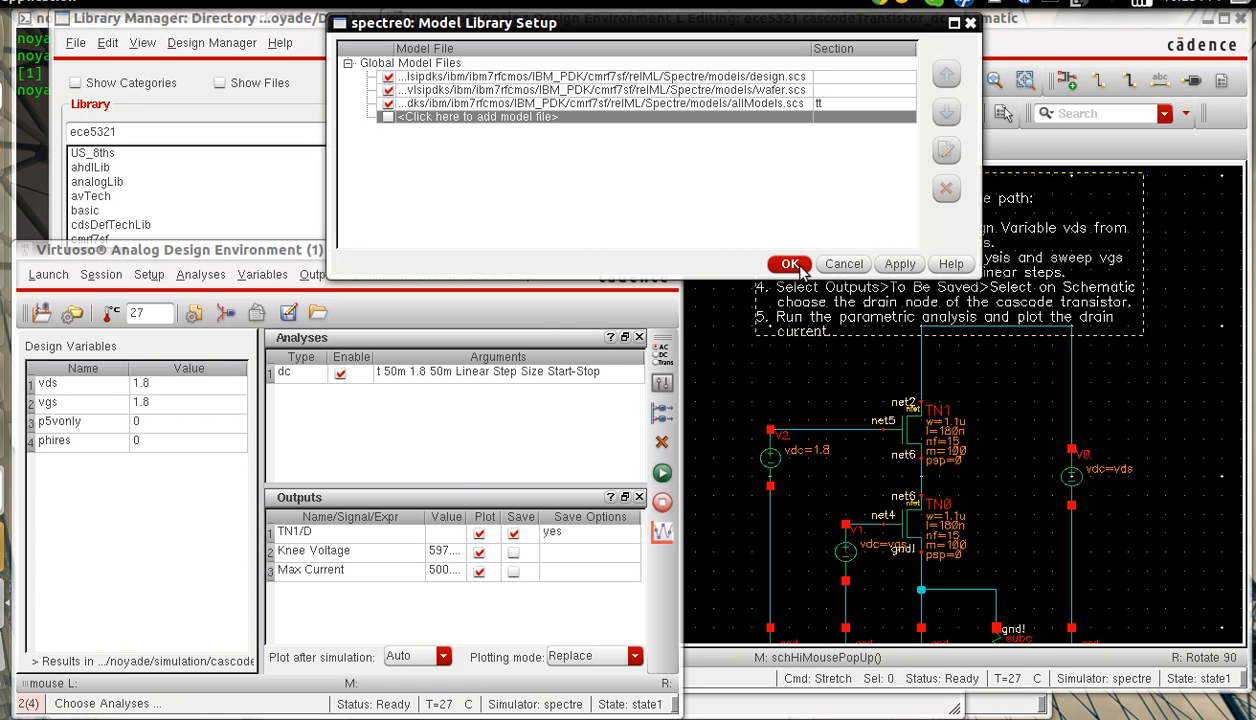
left_click(834, 265)
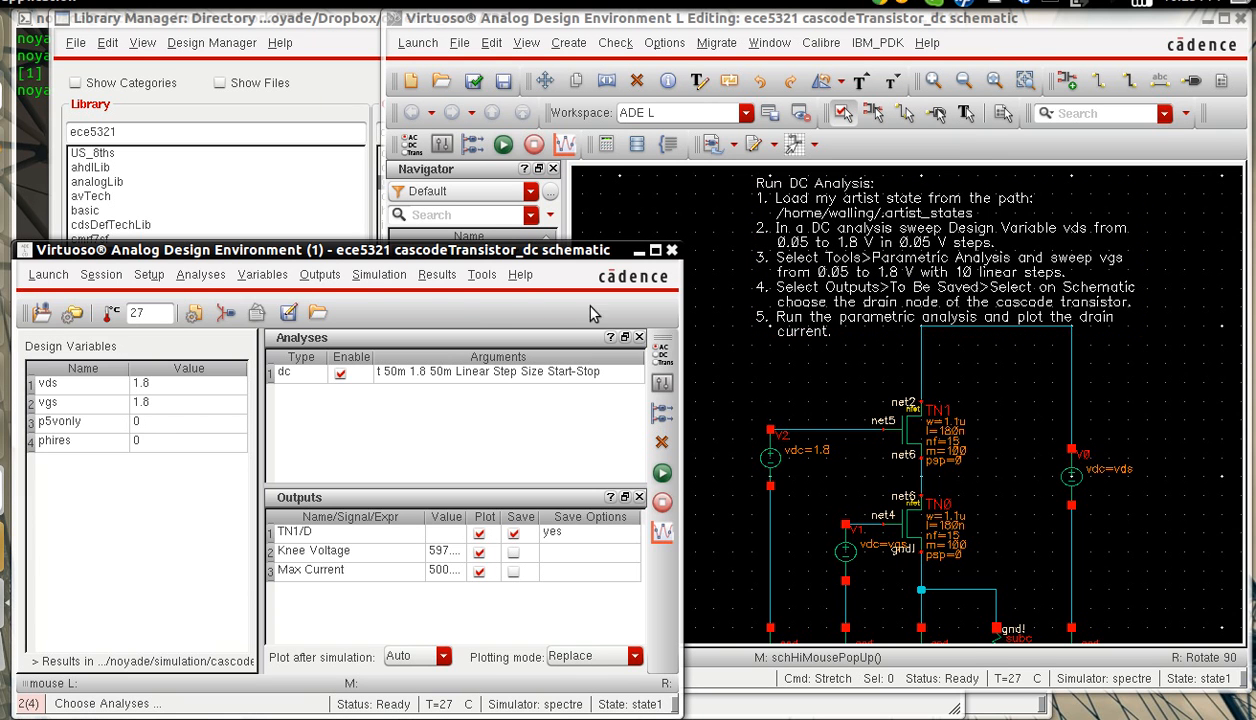
Copy the design variables from the cellview into the simulation setup
left_click(270, 279)
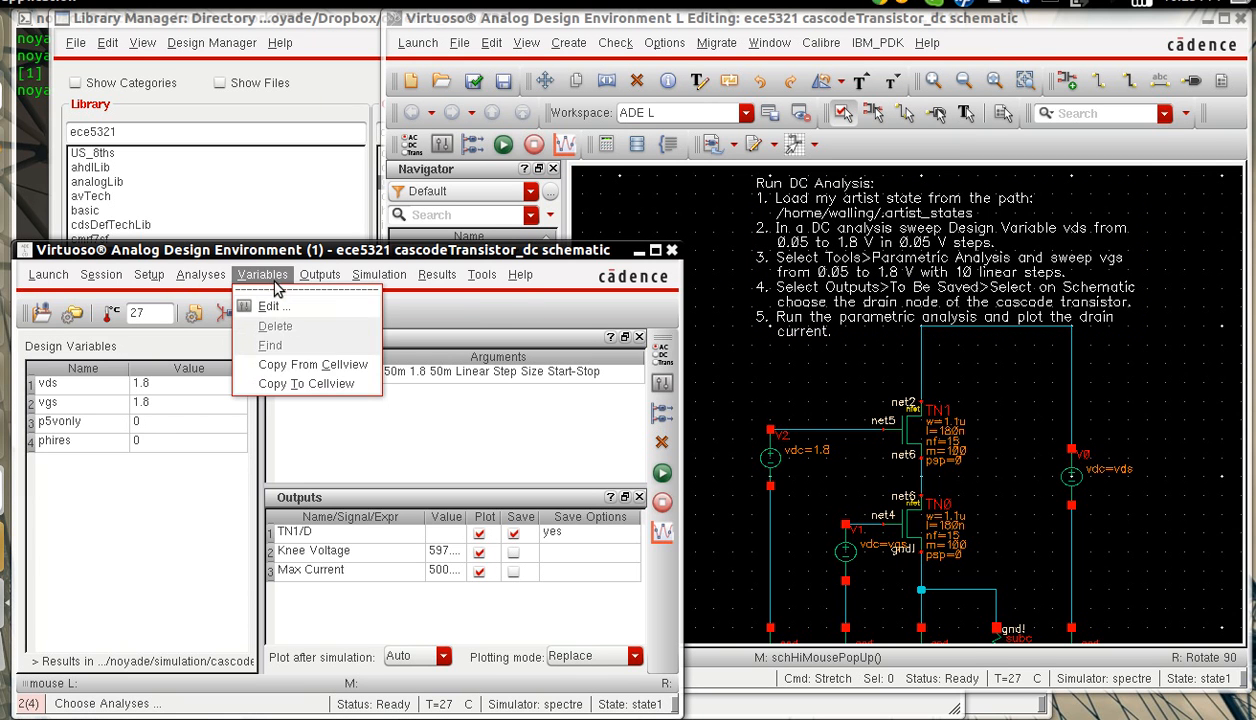
left_click(278, 364)
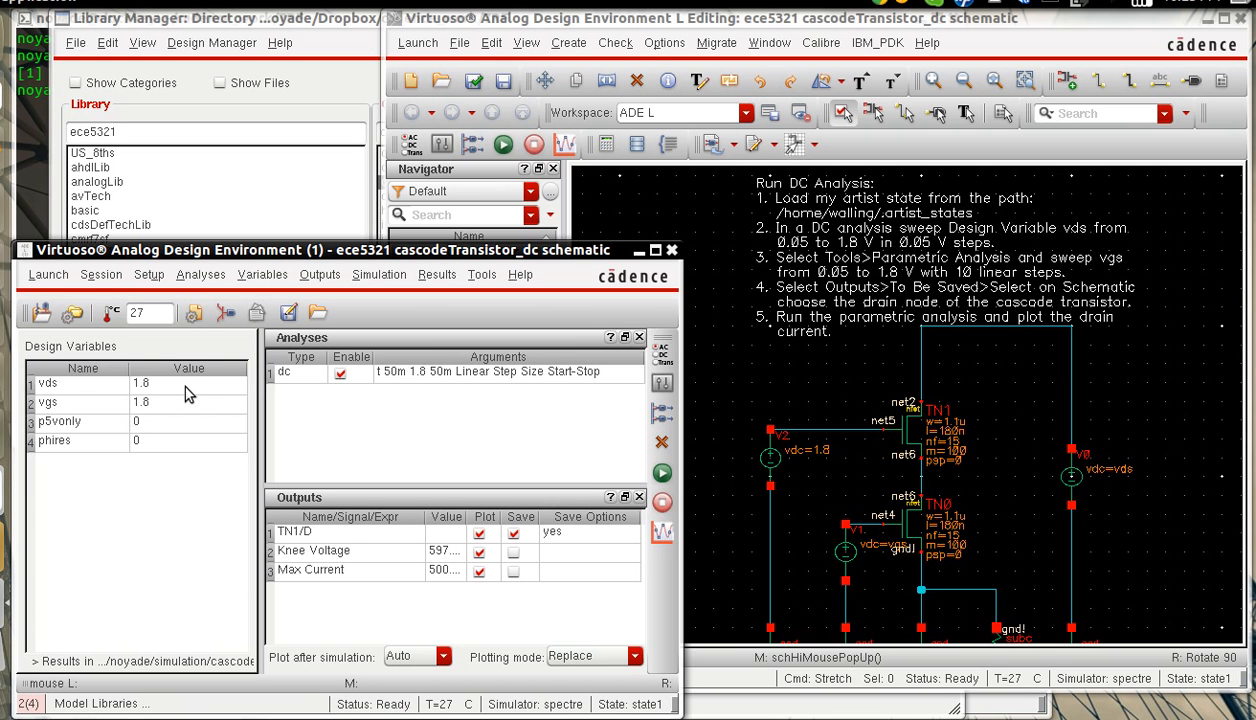
Review the include paths and the stimulus file in the simulation files setup
left_click(203, 277)
left_click(162, 281)
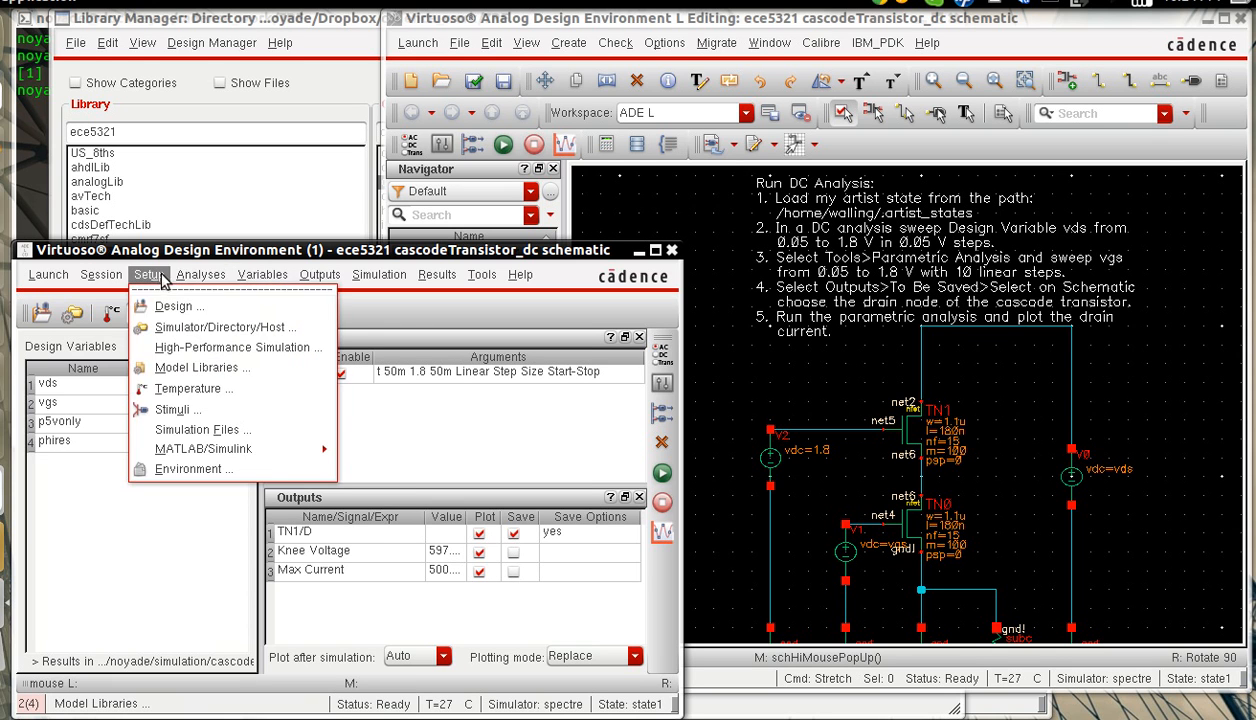
left_click(197, 430)
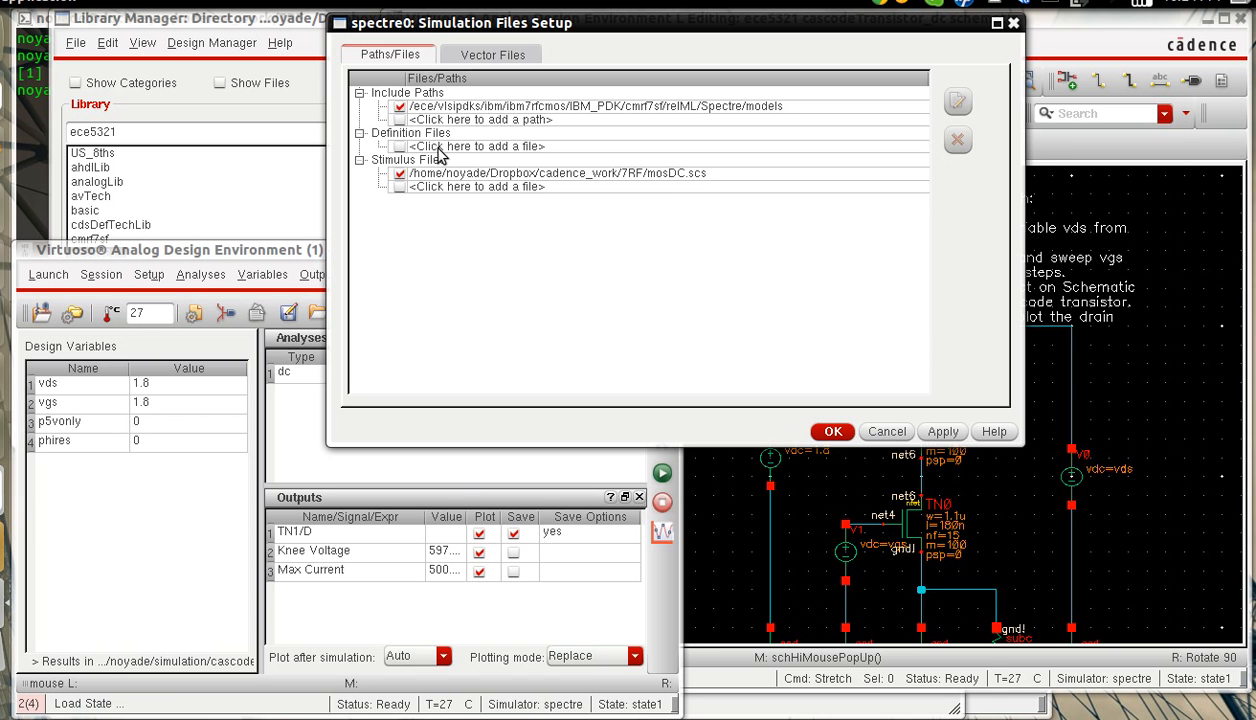
left_click(845, 428)
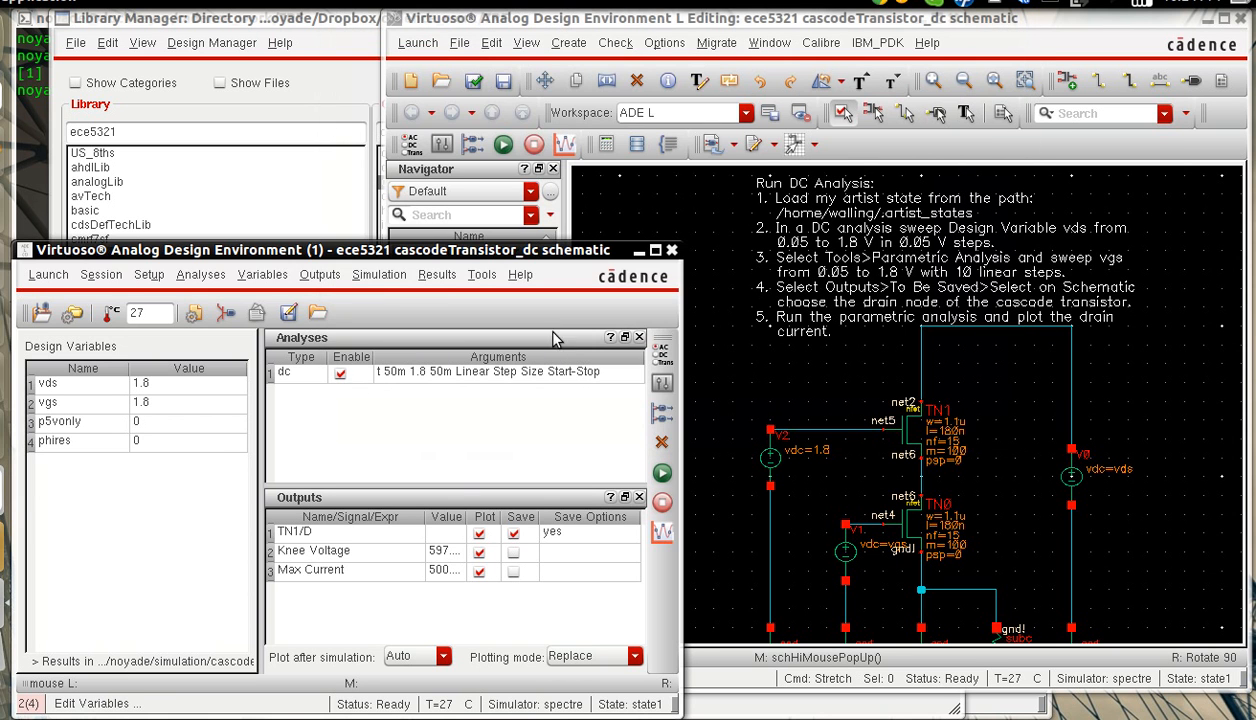
Switch to the terminal, inspect mosDC.scs in nano, exit without changes, and return to the Analog Design Environment
left_click(30, 141)
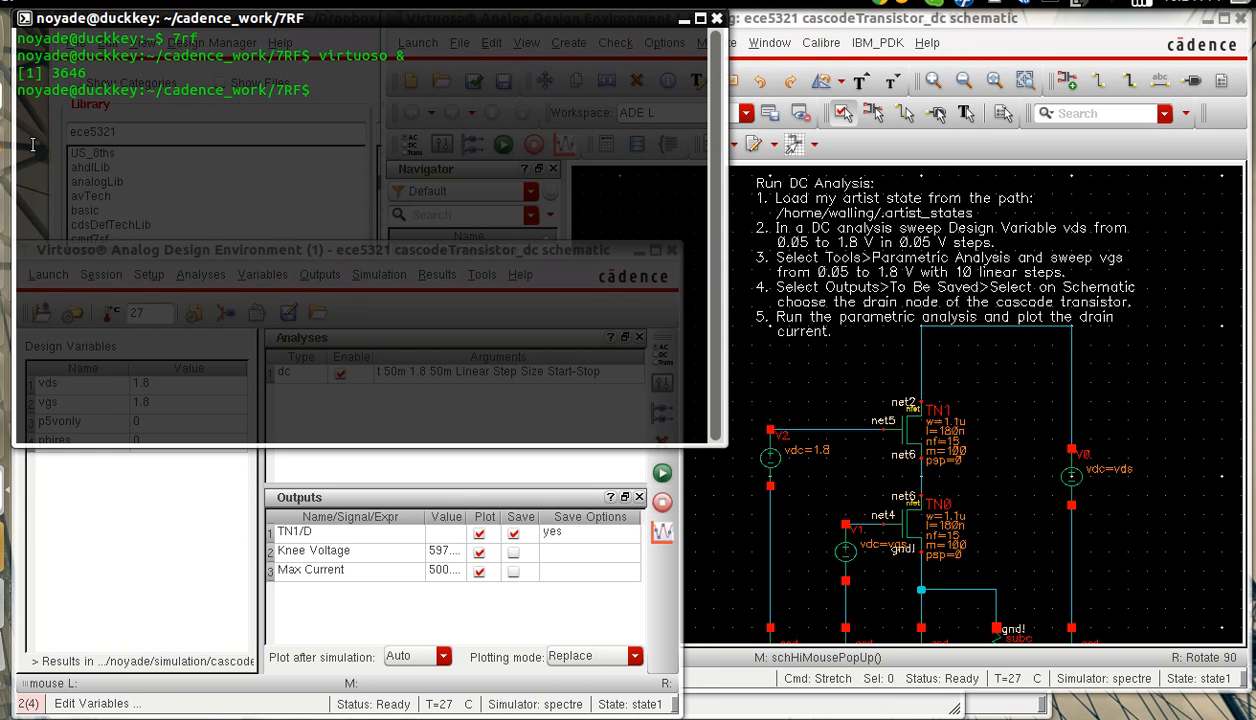
type("nano mosDC.scs")
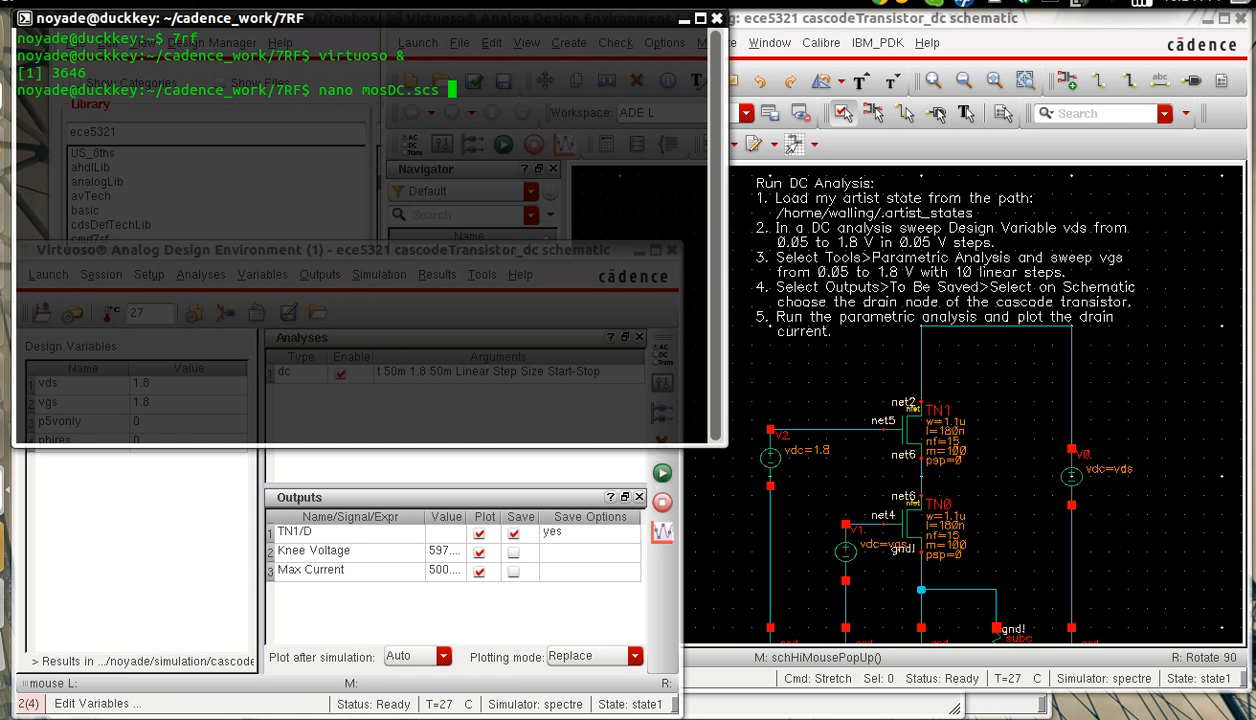
key("Return")
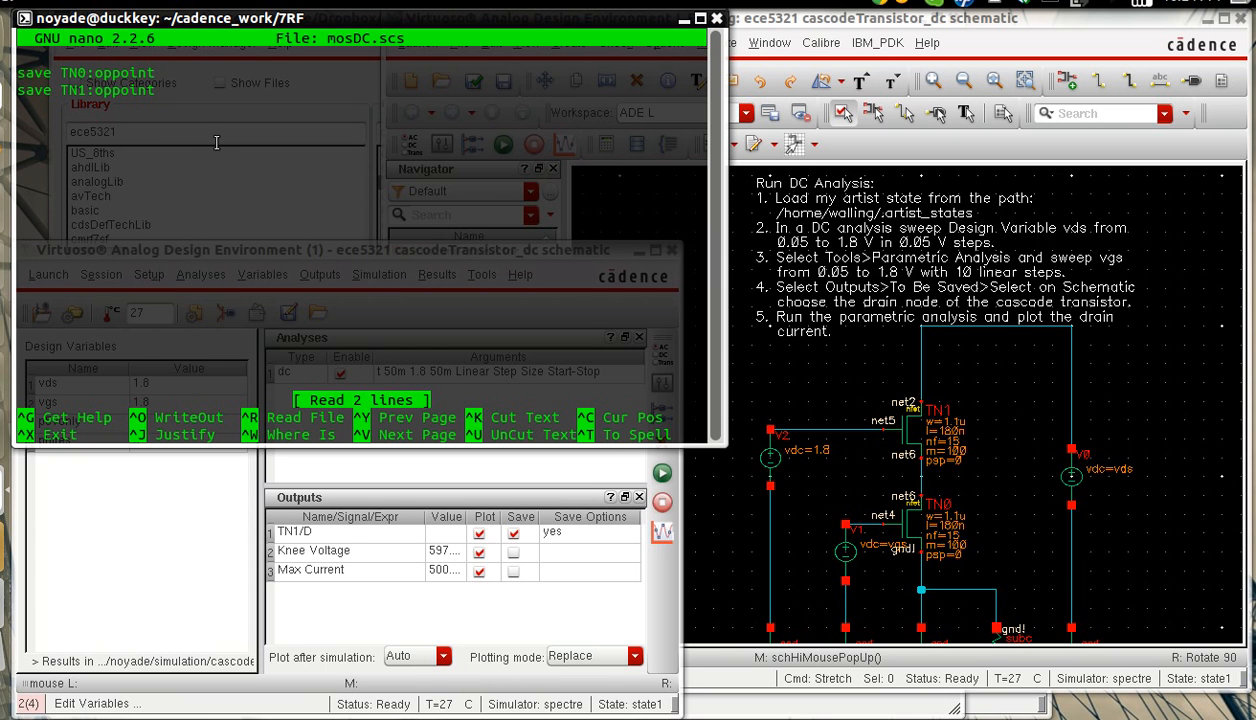
key("ctrl+x")
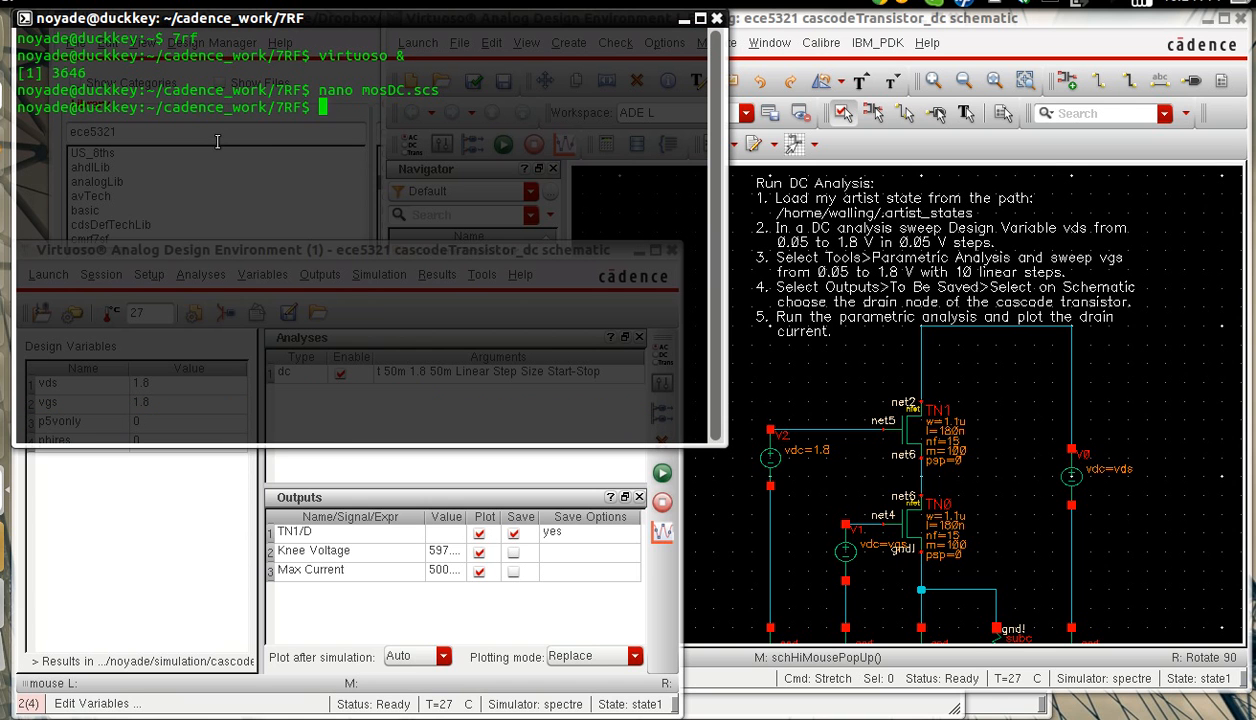
middle_click(304, 22)
left_click(350, 251)
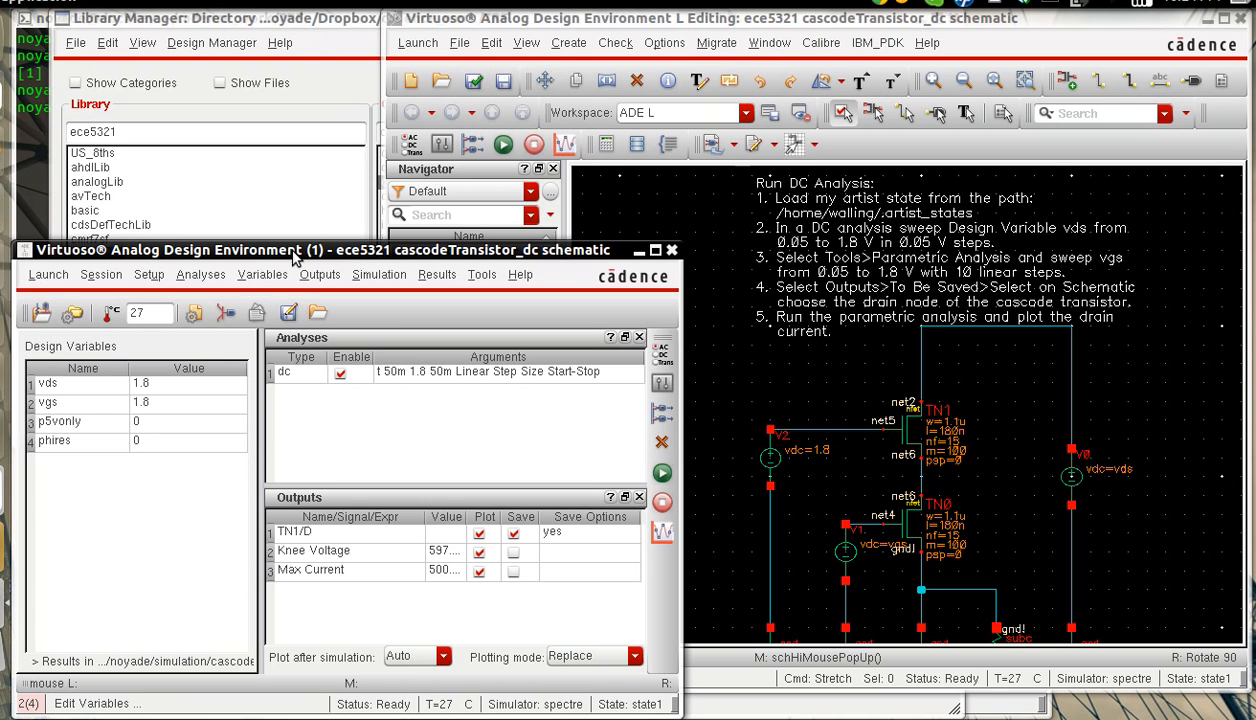
Open the dc analysis that sweeps vds, enable captab in its options, and accept the analysis settings
left_click(201, 275)
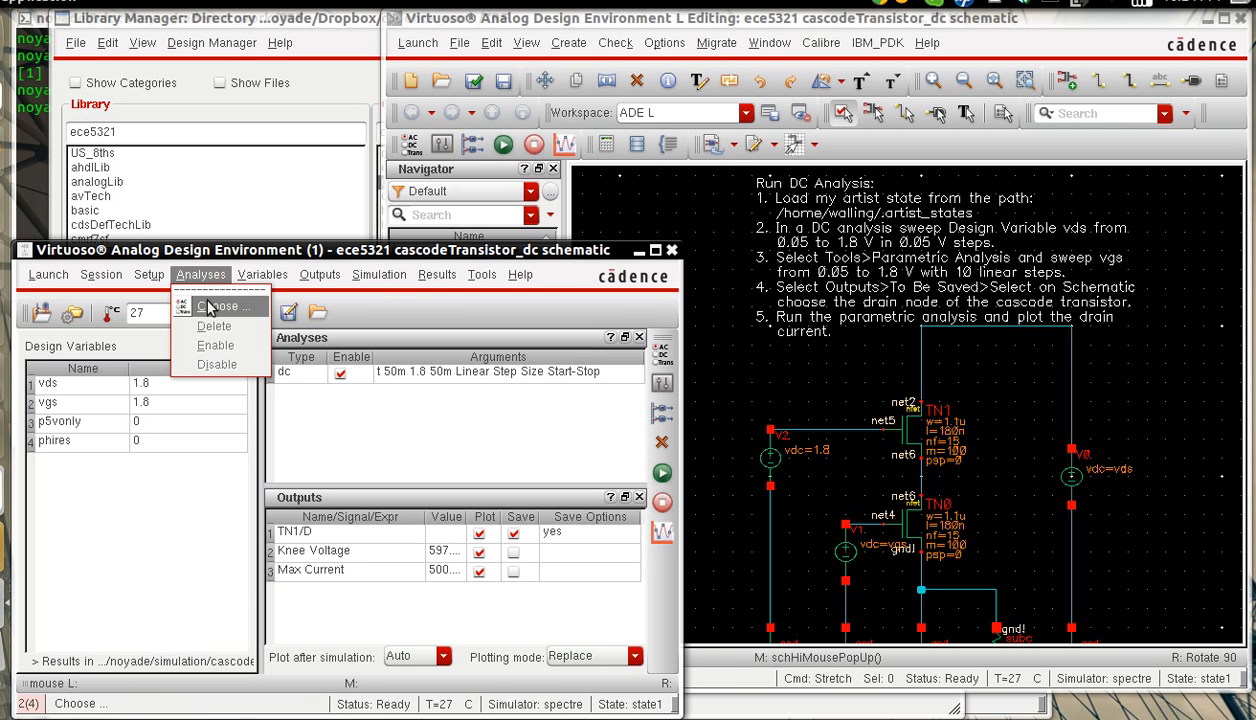
left_click(212, 306)
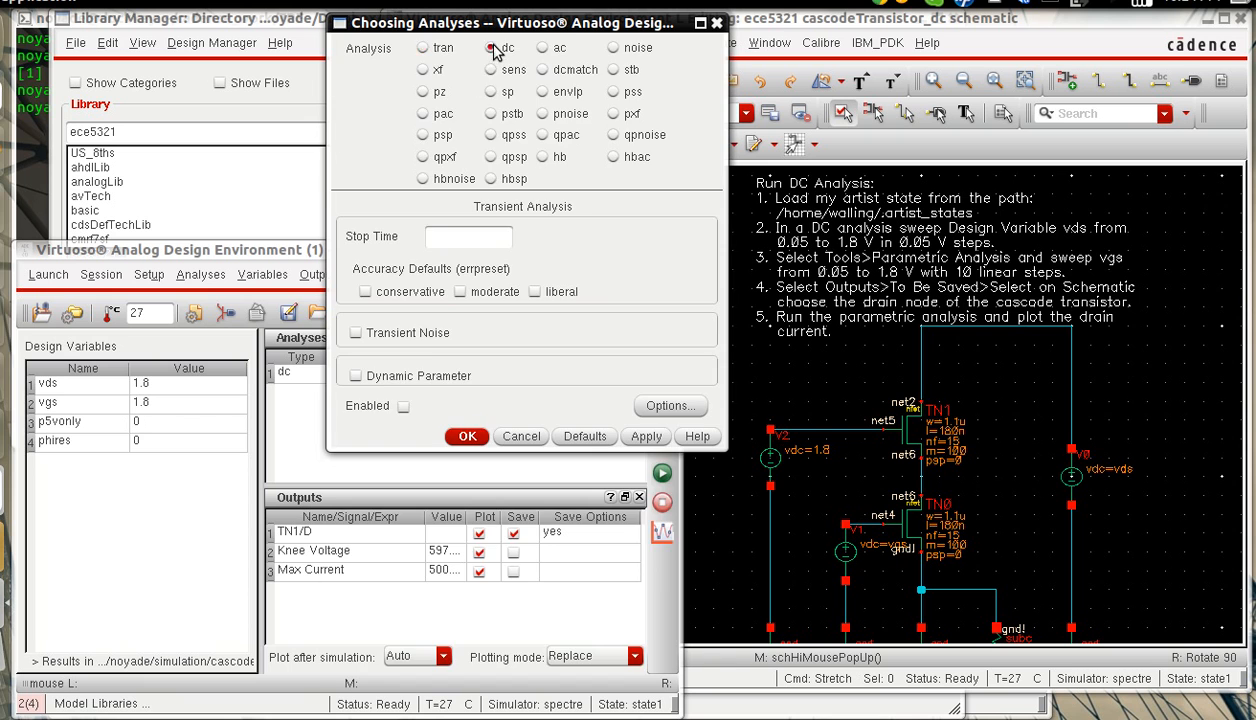
left_click(491, 48)
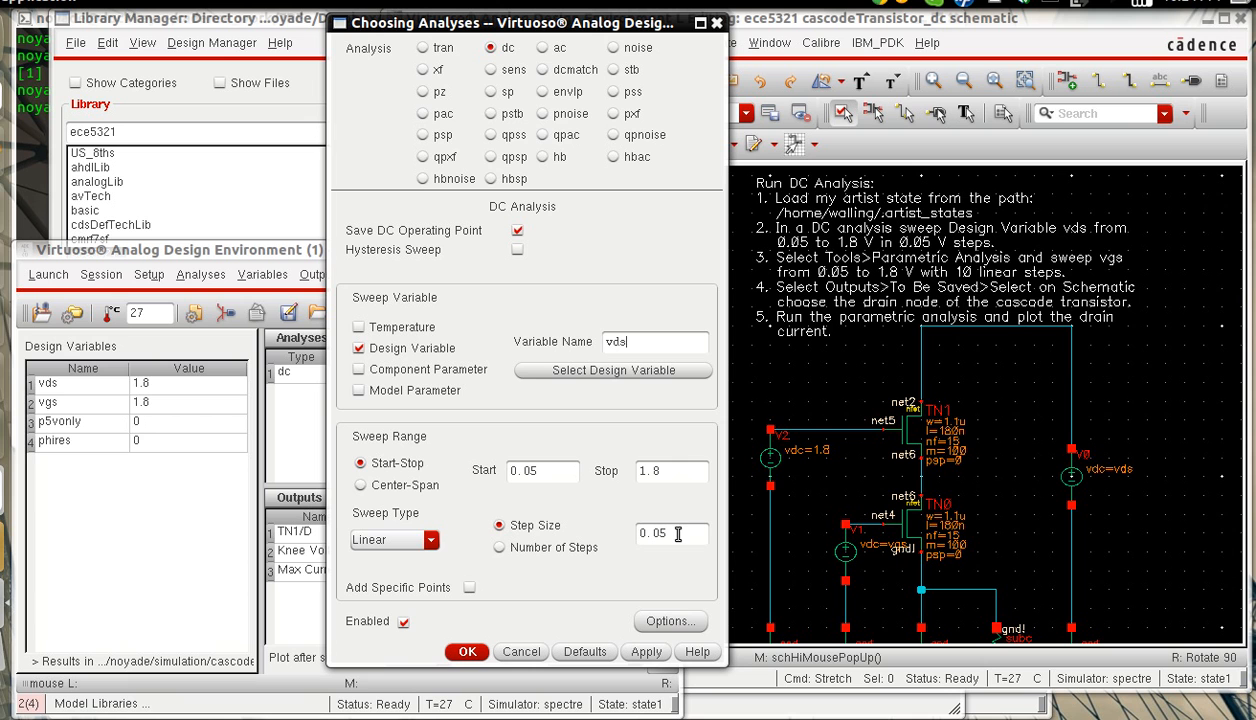
left_click(668, 622)
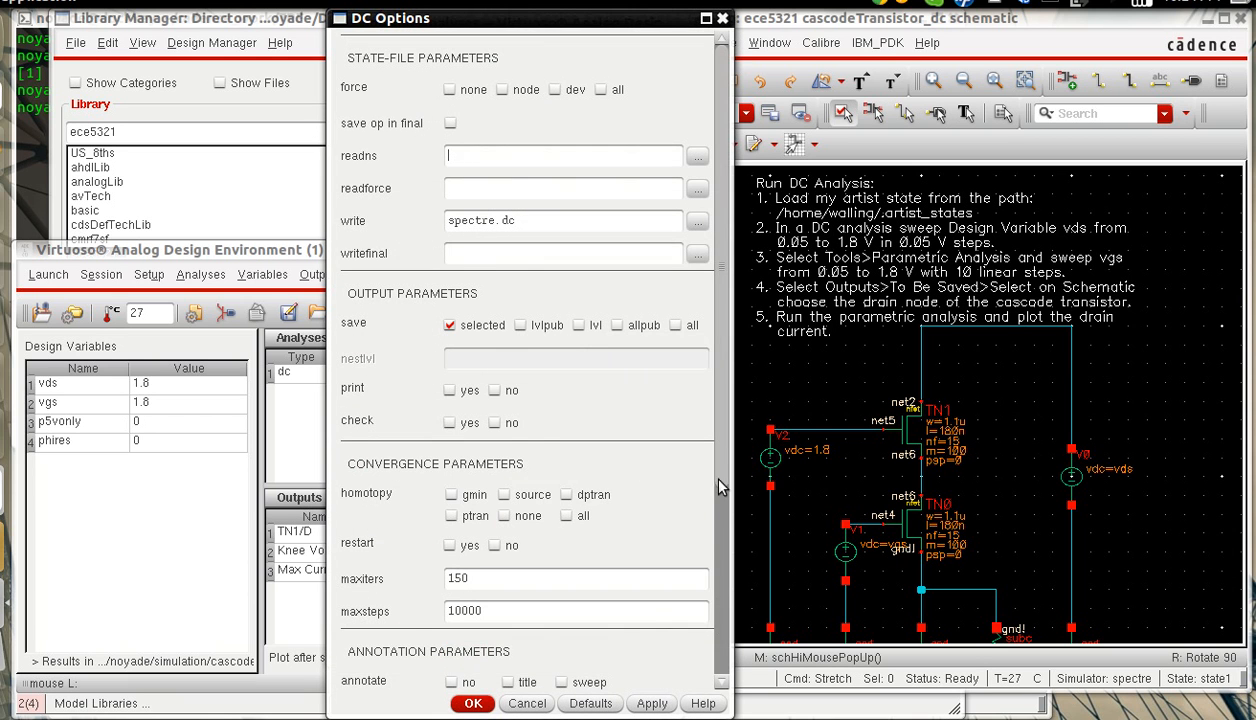
scroll(718, 507, "down", 5)
left_click(450, 500)
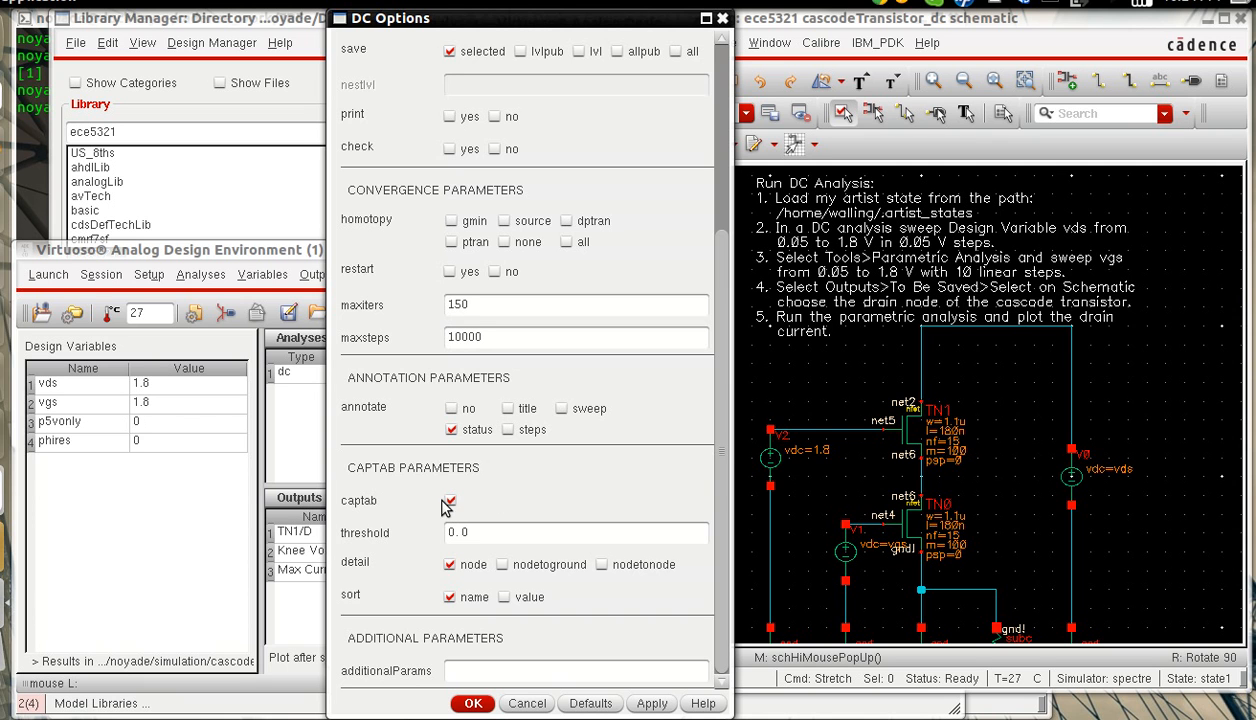
left_click(473, 704)
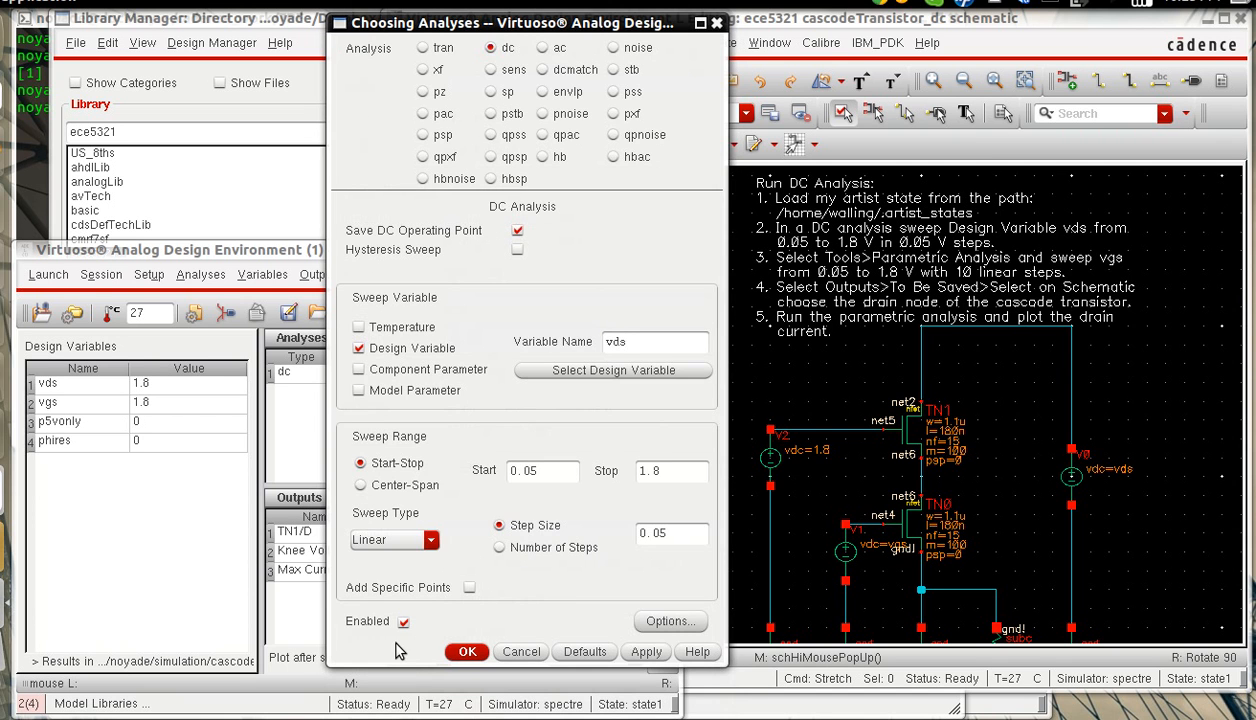
left_click(459, 653)
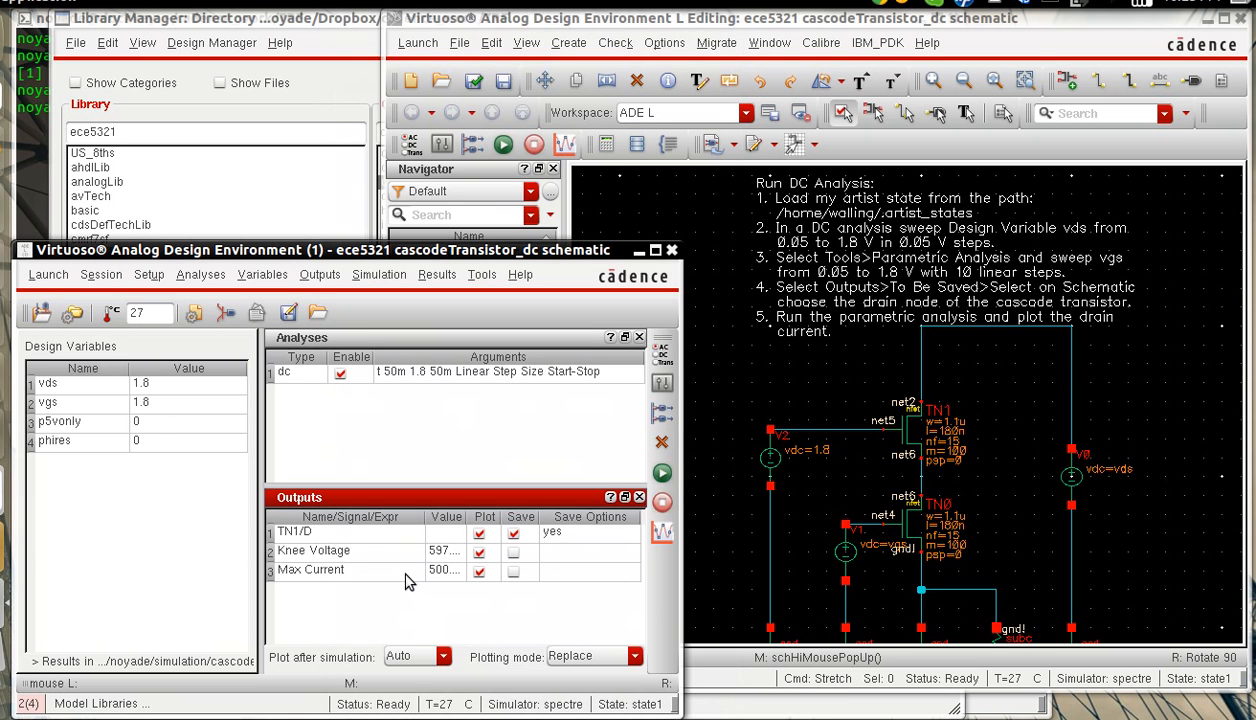
Add the minus terminal of voltage source V0 to the saved outputs by selecting it on the schematic
left_click(320, 274)
mouse_move(360, 384)
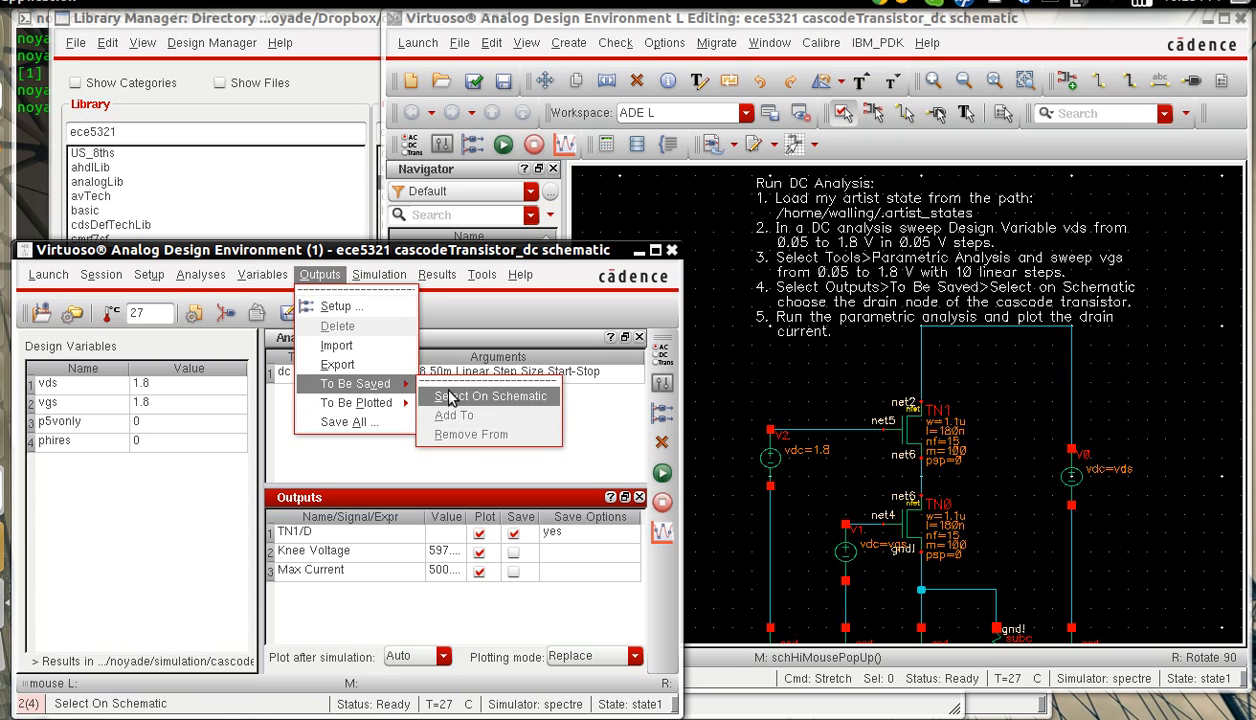
left_click(445, 391)
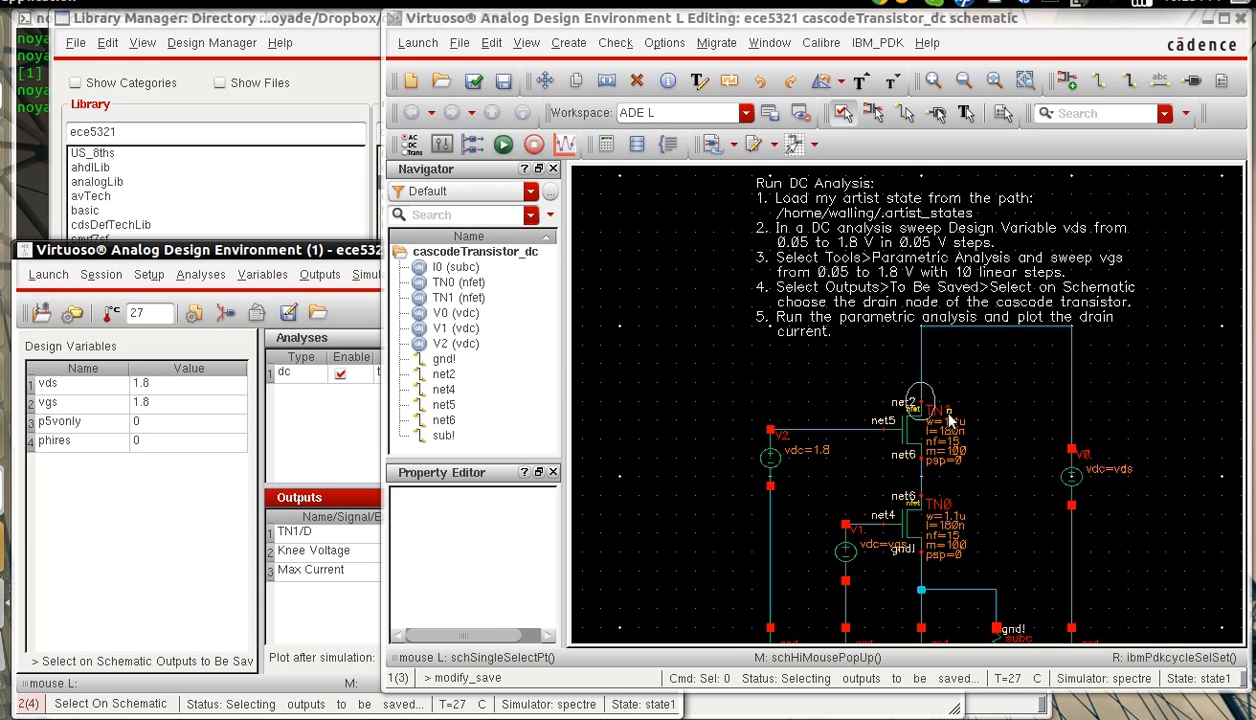
left_click(1071, 507)
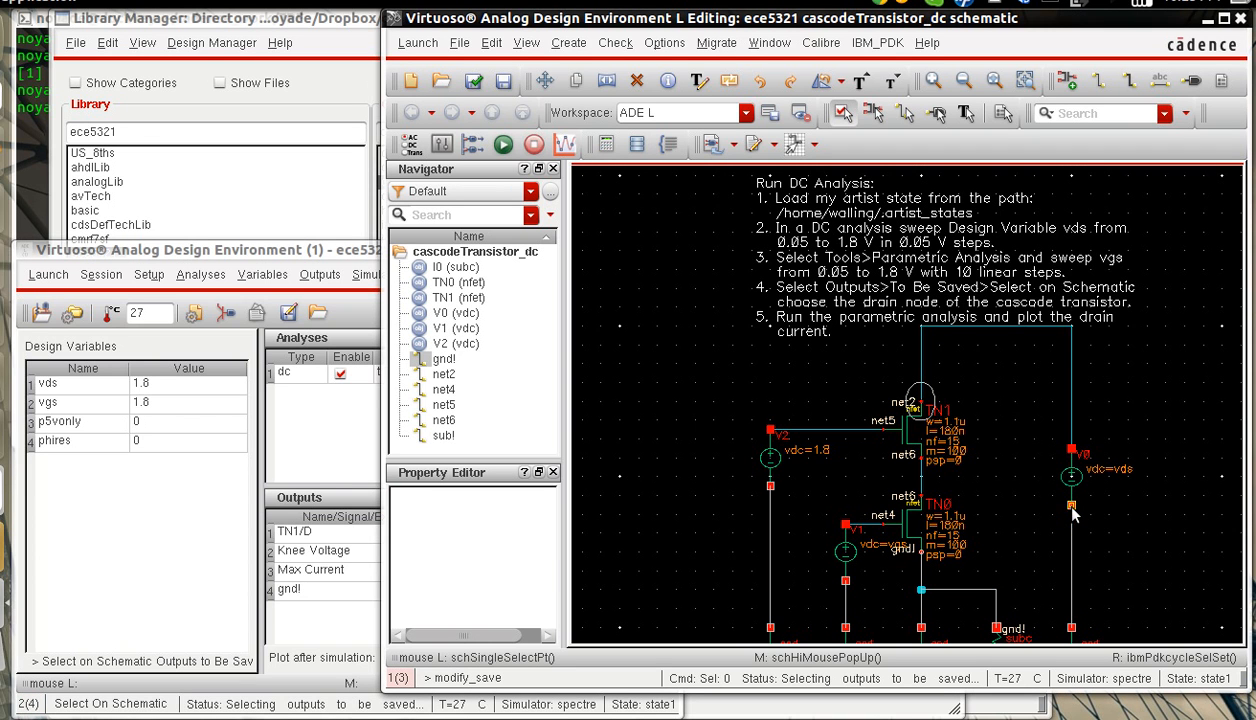
left_click(1071, 507)
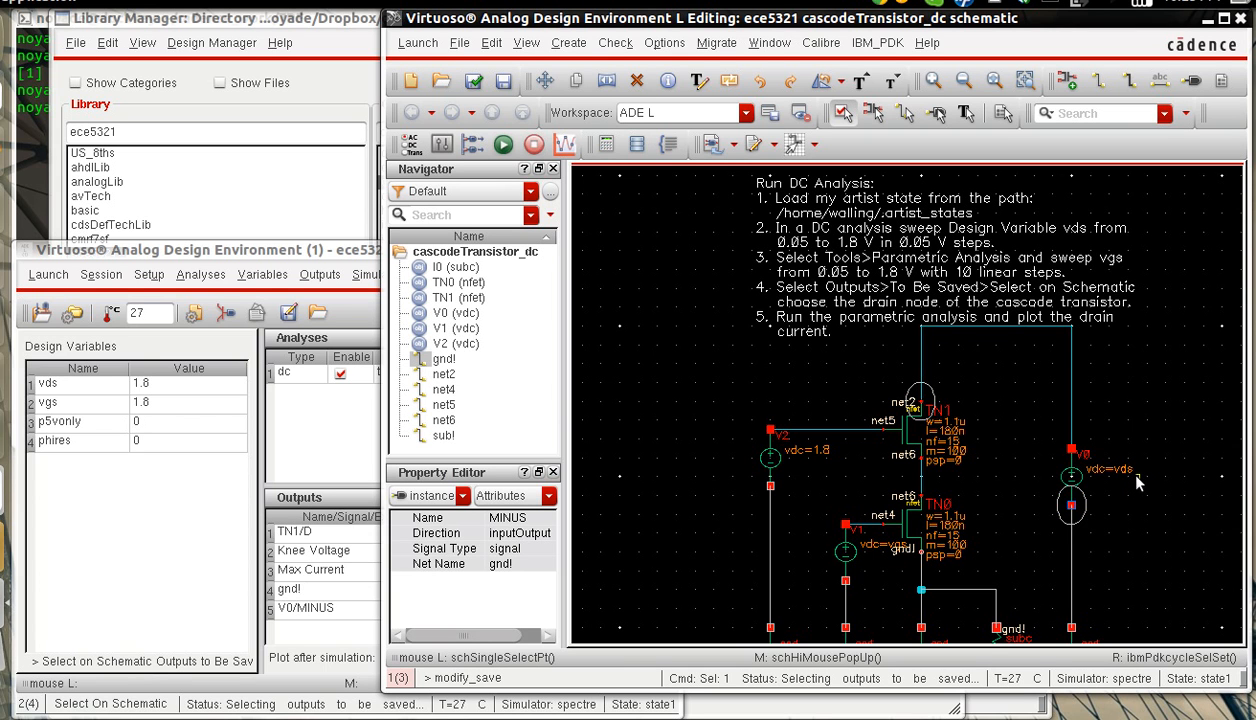
Open the Knee Voltage output in the output setup to examine its expression
left_click(313, 575)
right_click(313, 575)
left_click(341, 602)
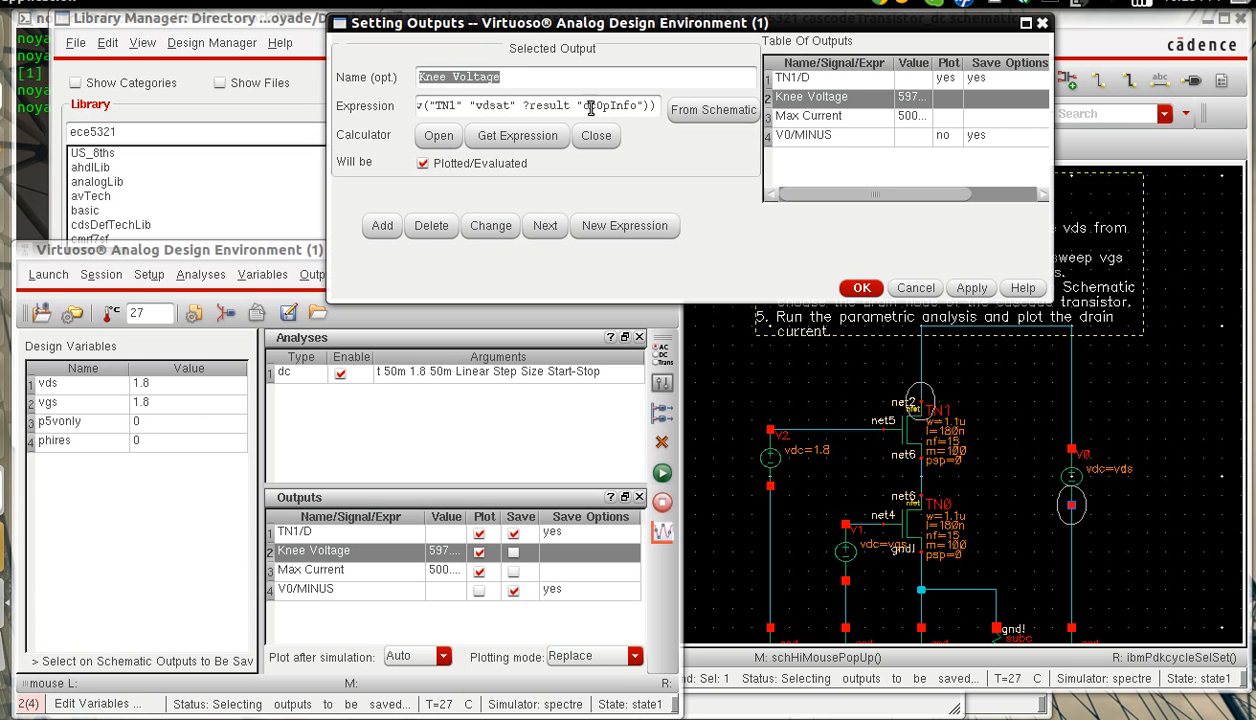
Open the calculator from the Analog Design Environment, leaving the output setup open
left_click(285, 247)
left_click(481, 276)
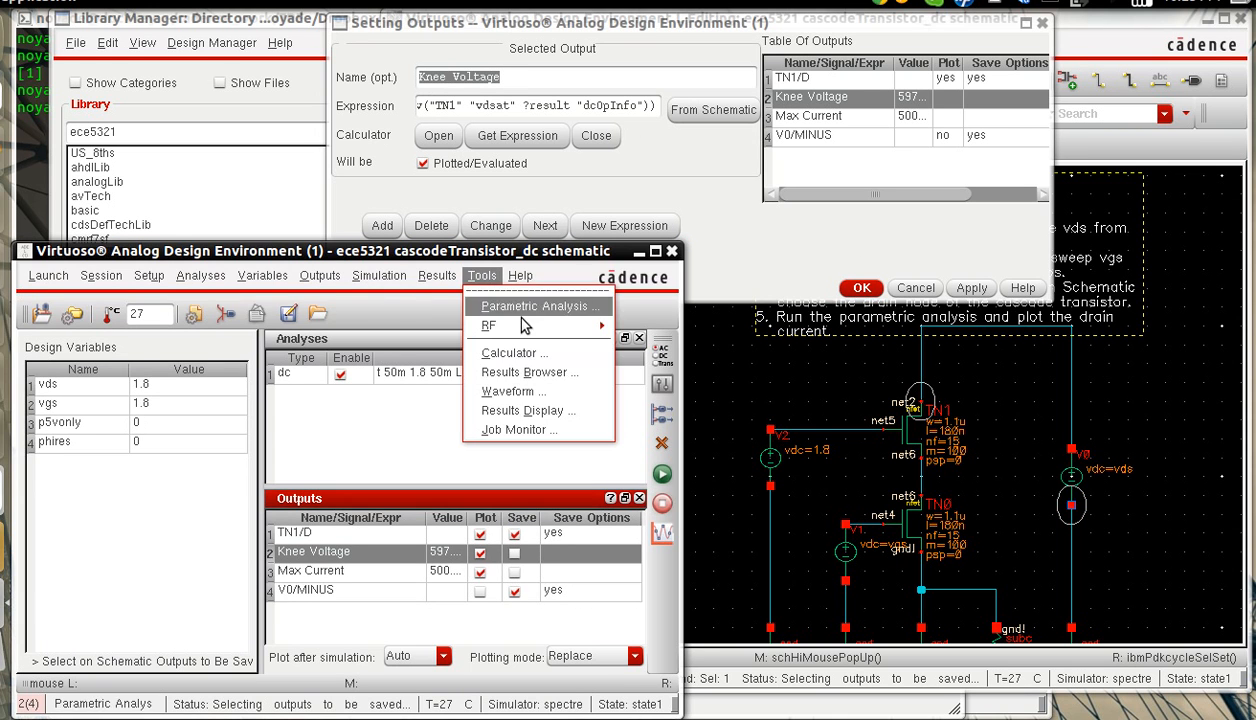
left_click(528, 350)
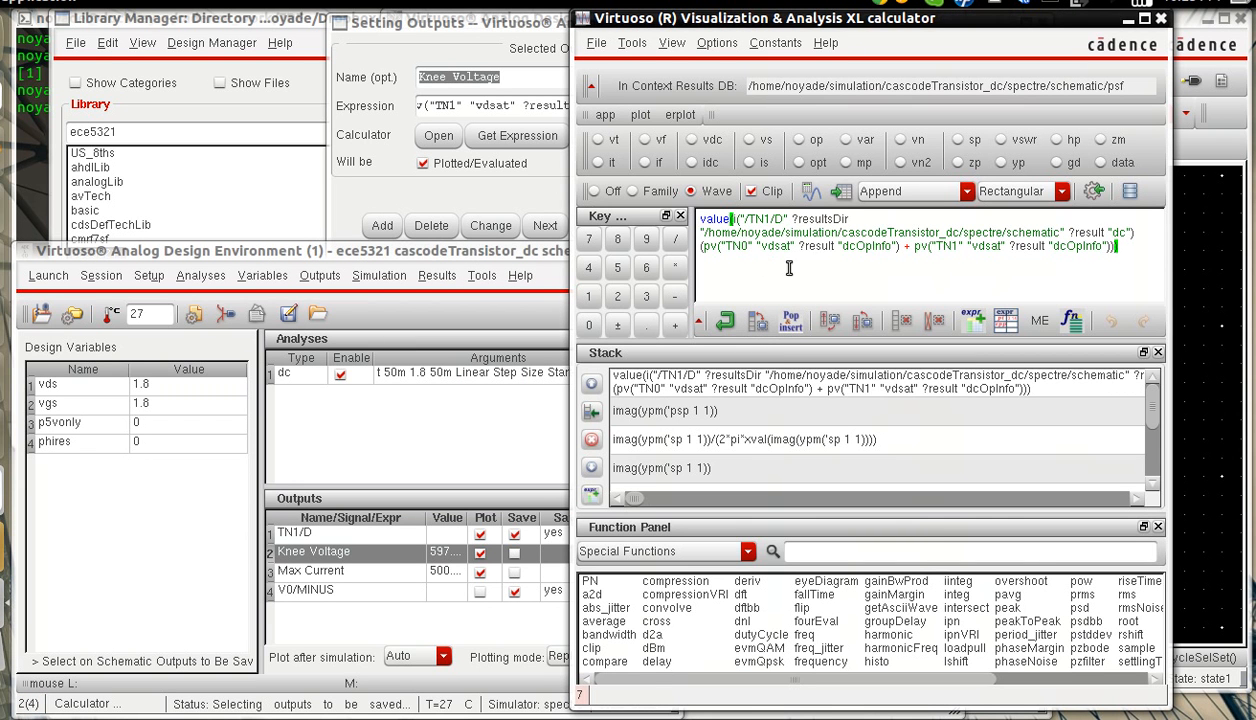
Replace the calculator buffer contents with the expression of the Knee Voltage output
triple_click(1097, 266)
key("BackSpace")
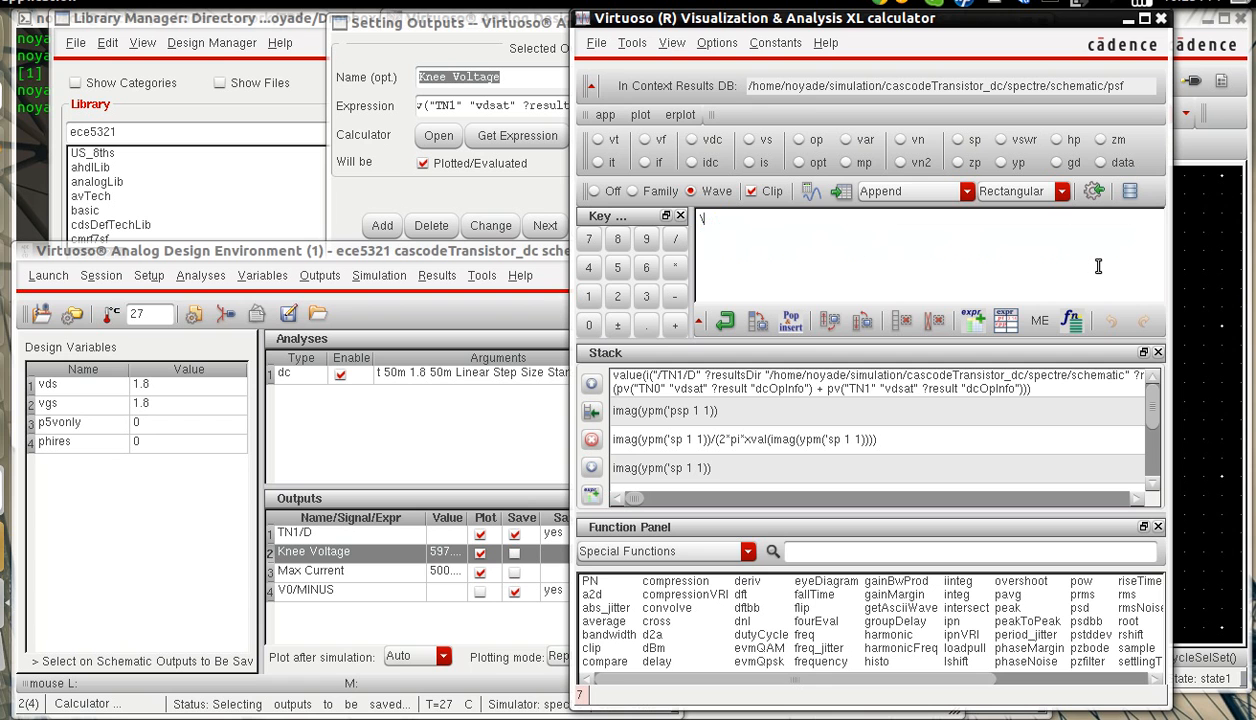
left_click(528, 107)
middle_click(1062, 210)
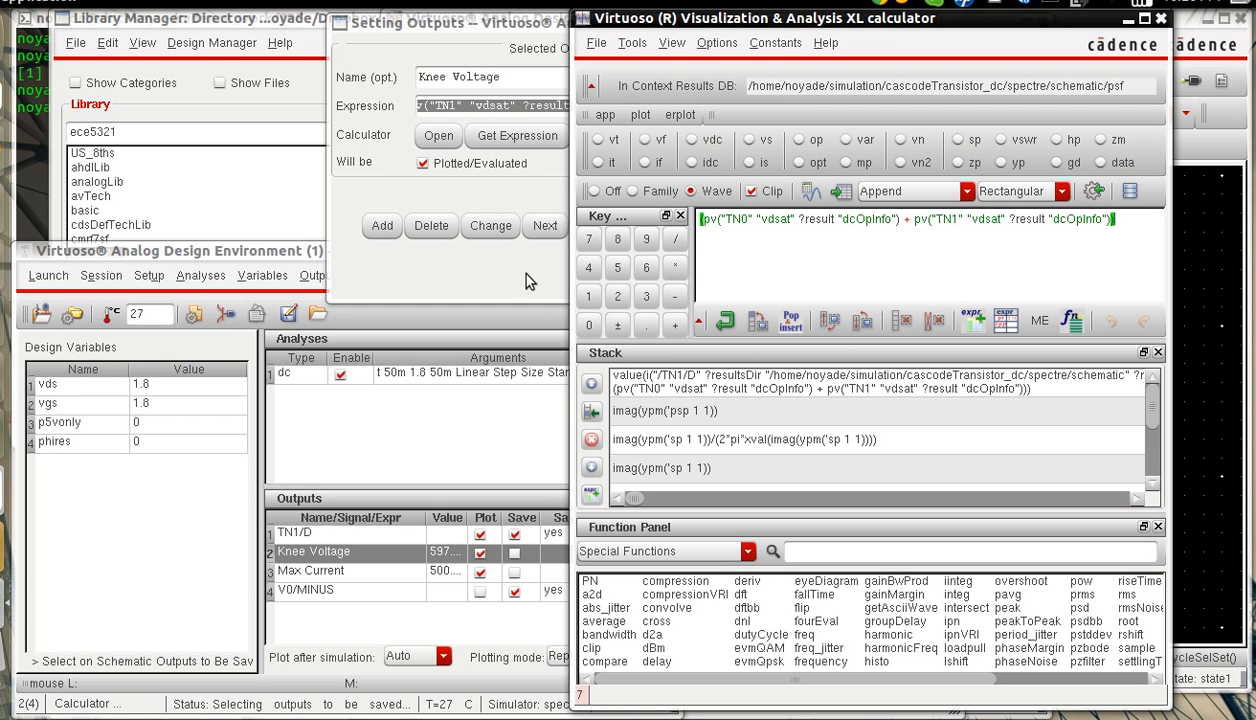
Recall the TN1/D drain current value expression from the calculator stack for review, then close the calculator
double_click(720, 392)
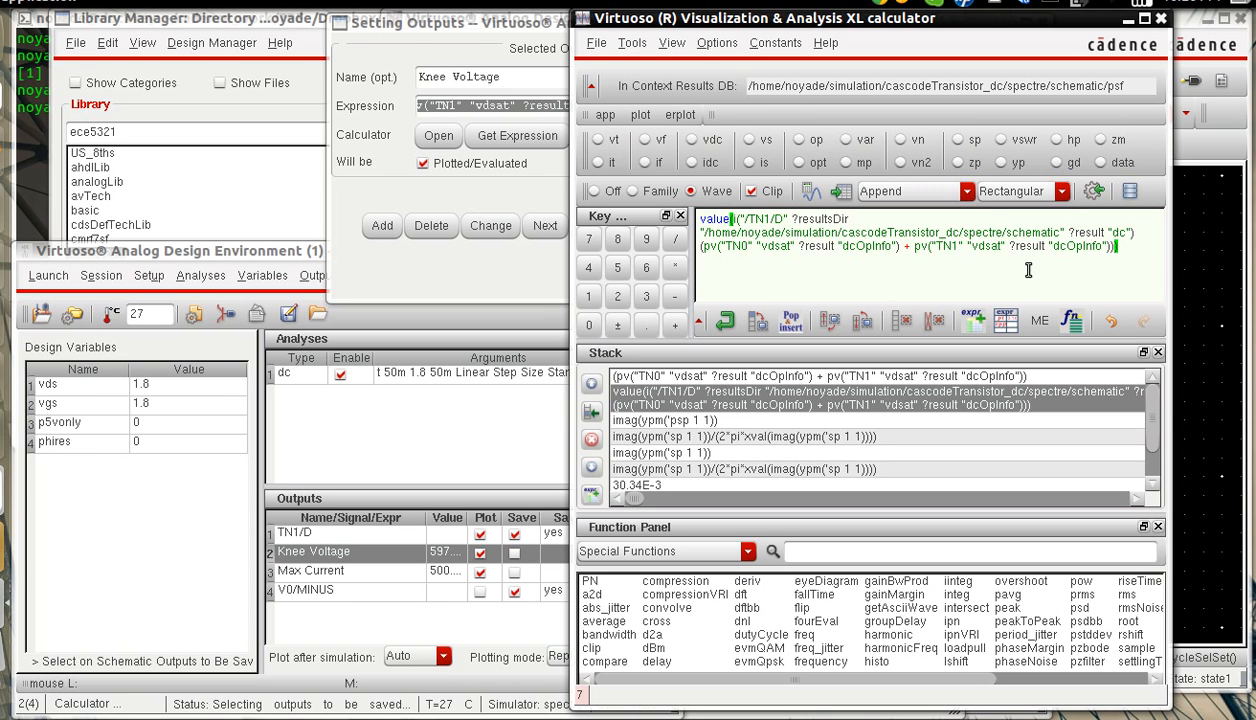
left_click(1160, 20)
left_click(880, 287)
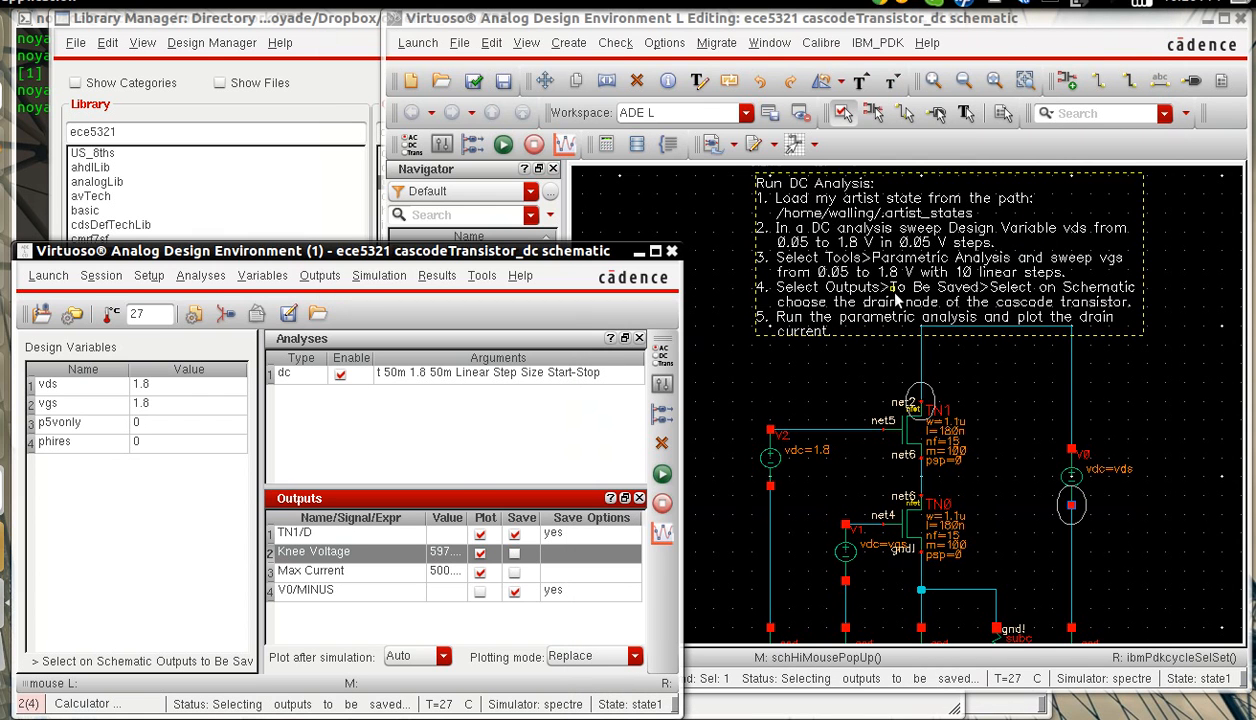
Open a parametric analysis and add vgs as the sweep variable, ranging from 0.05 to 1.8
left_click(450, 428)
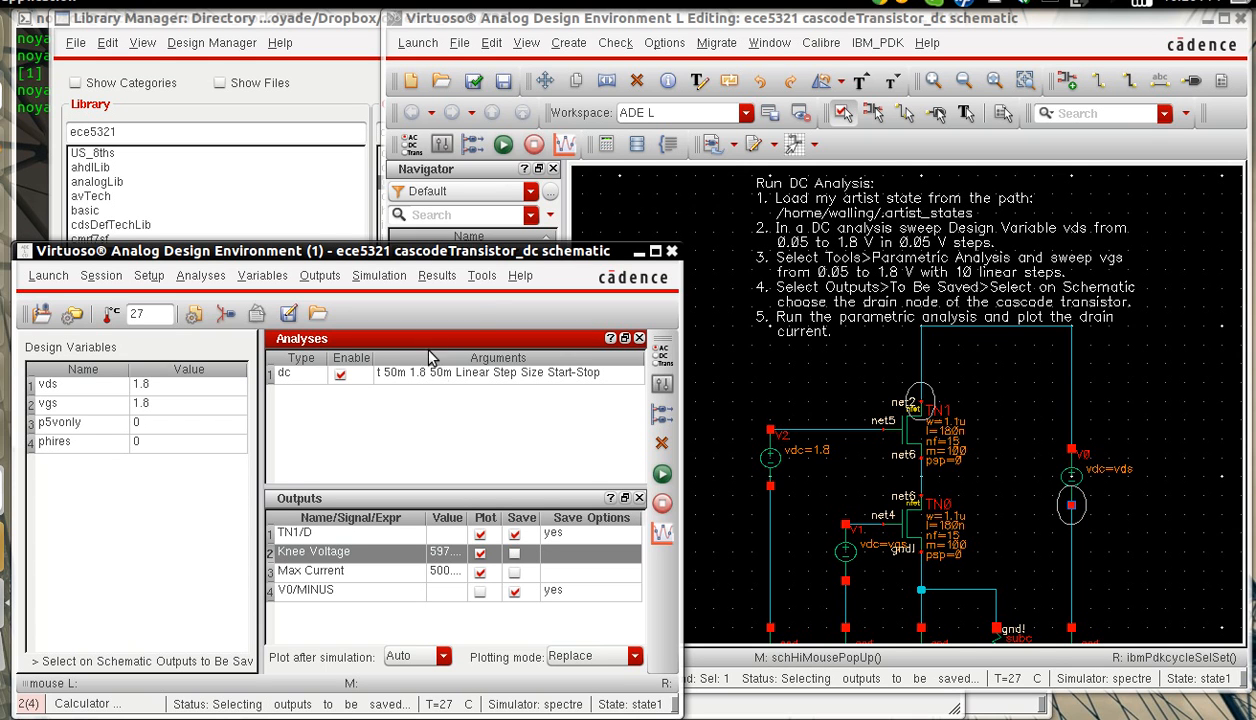
left_click(481, 277)
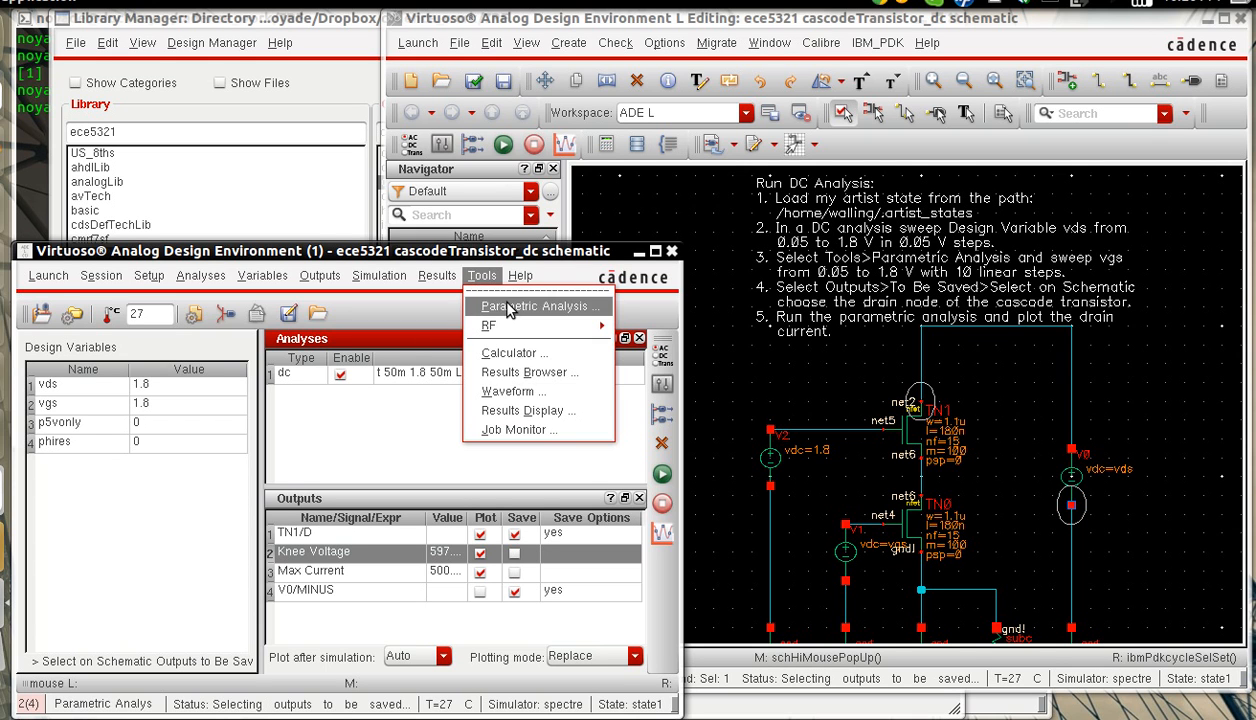
left_click(506, 308)
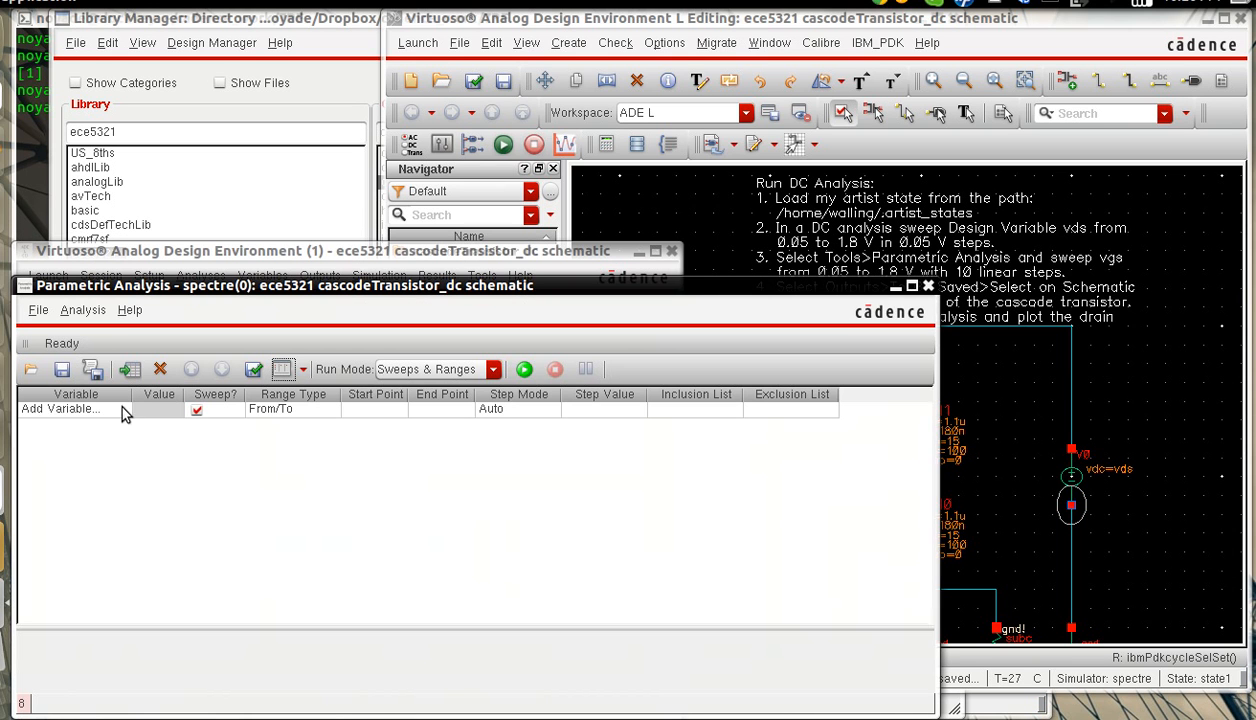
left_click(84, 412)
left_click(84, 412)
type("vgs")
left_click(368, 412)
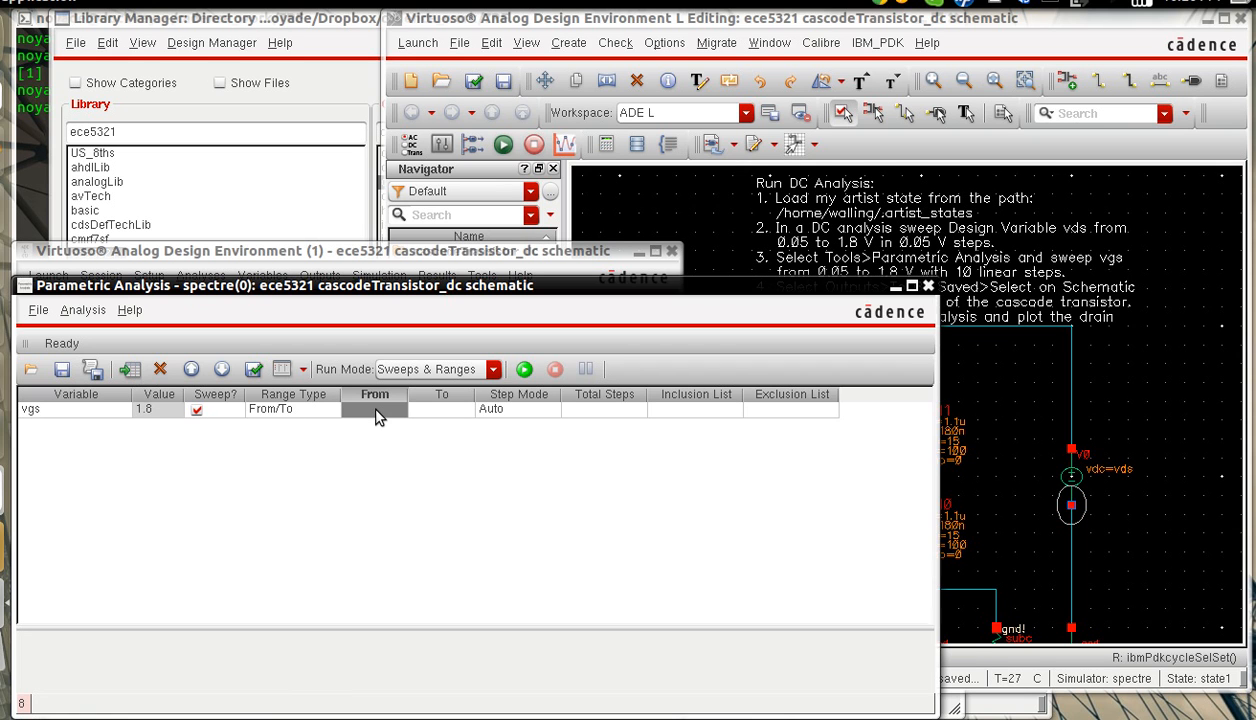
type("0.05")
key("Tab")
type("1.8")
key("Tab")
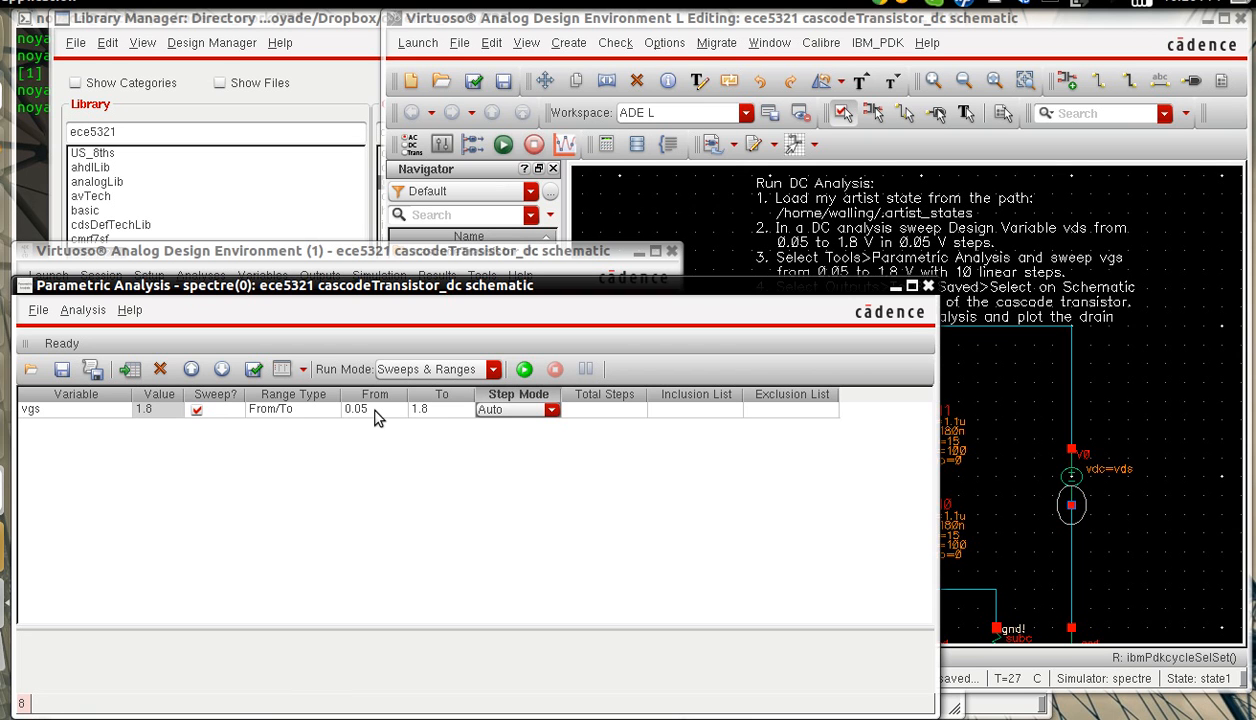
Set the vgs sweep to Linear step mode with 10 total steps, and close the parametric analysis window
left_click(545, 410)
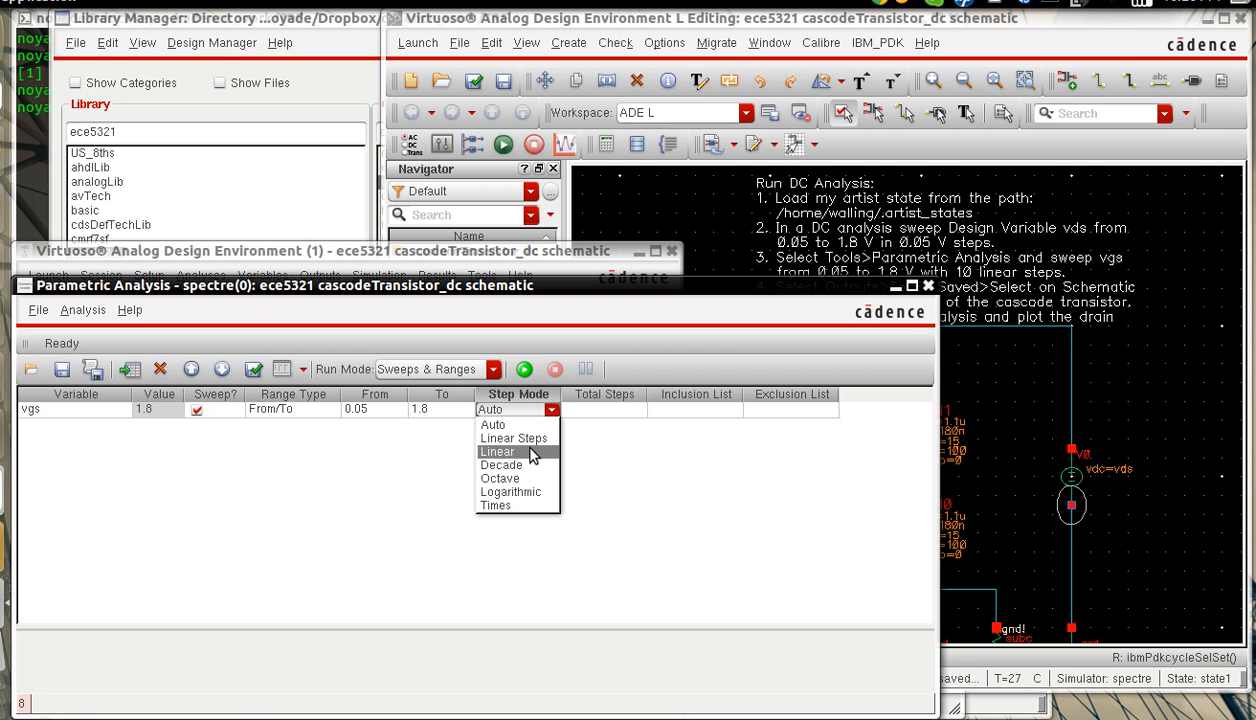
left_click(546, 452)
left_click(611, 410)
type("1")
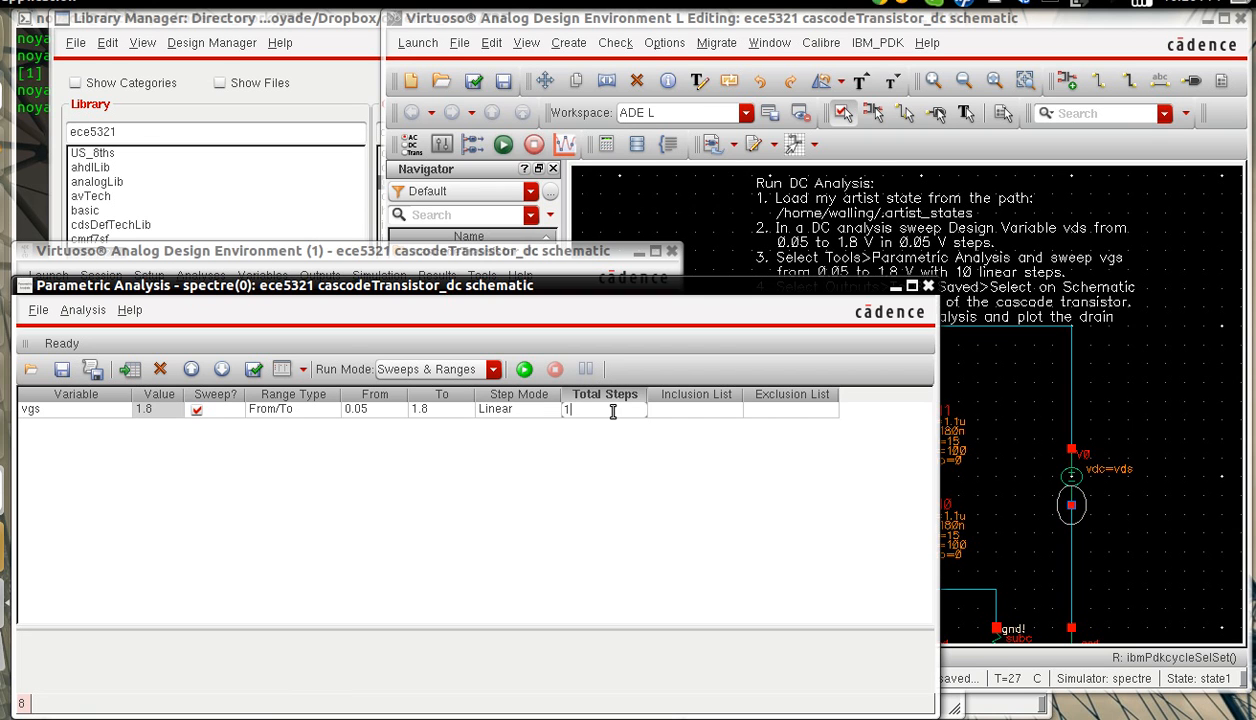
type("0")
key("Return")
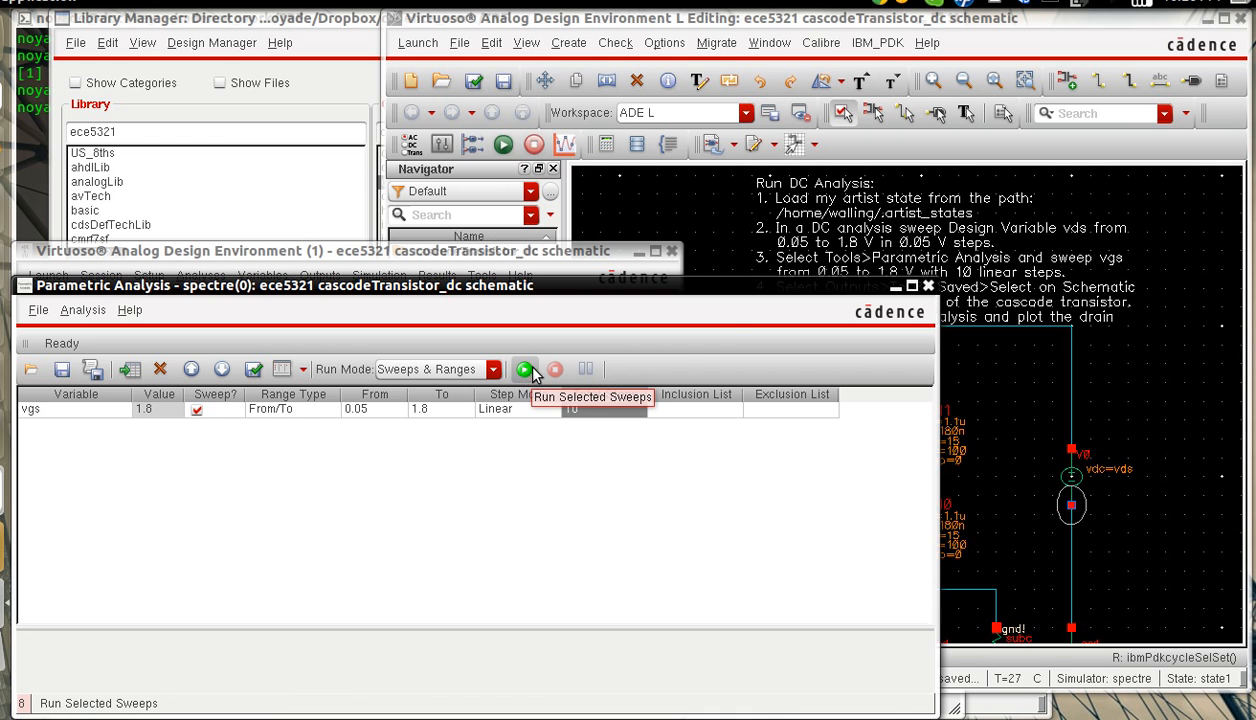
left_click(913, 287)
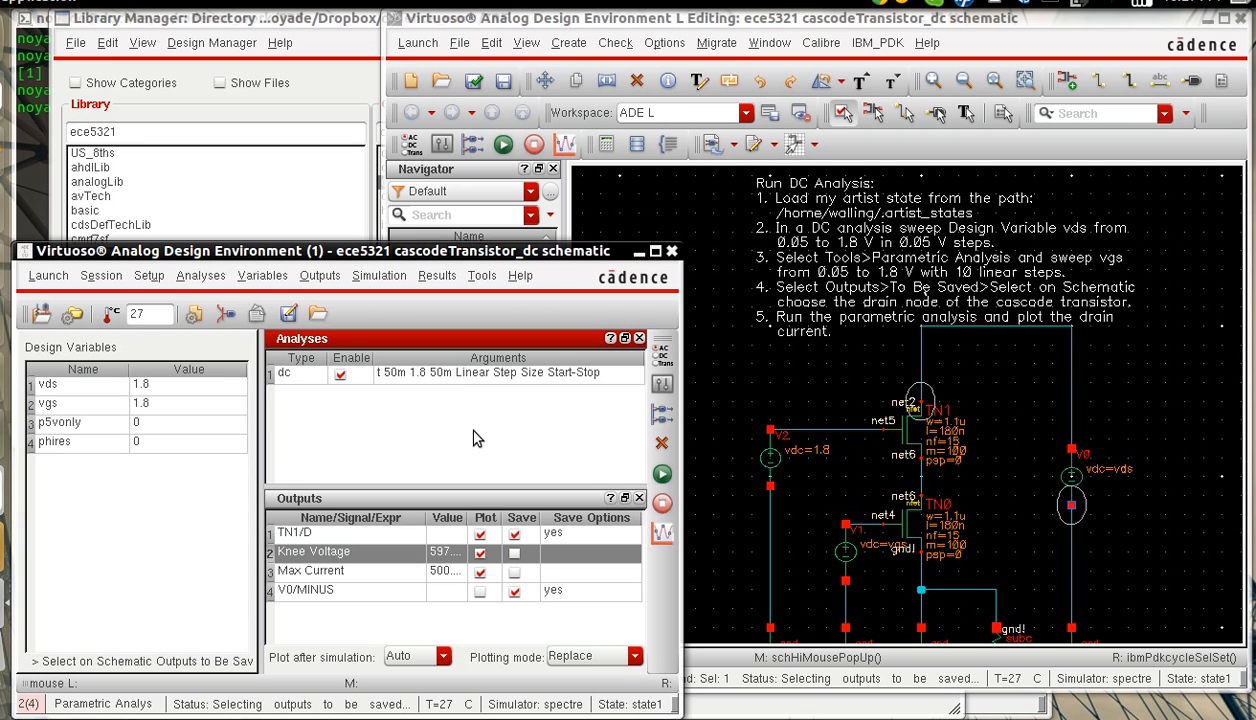
Netlist and run the DC simulation, then close the simulation output log
left_click(661, 474)
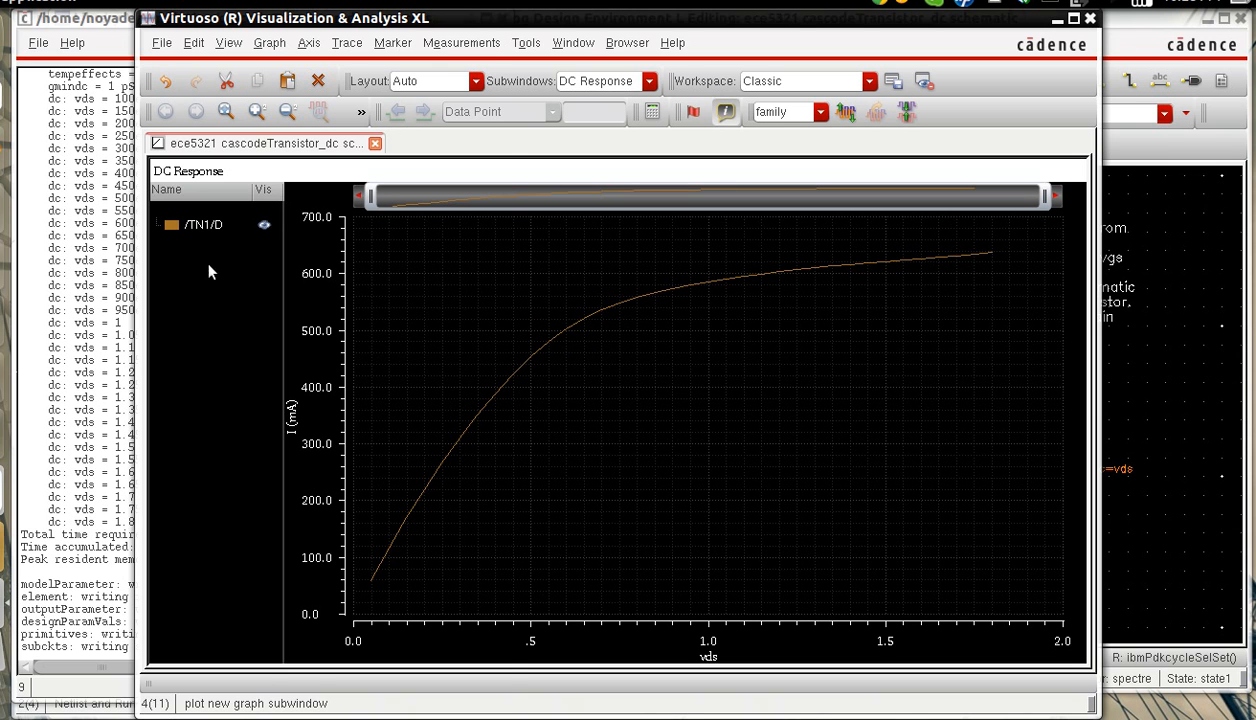
left_click(102, 252)
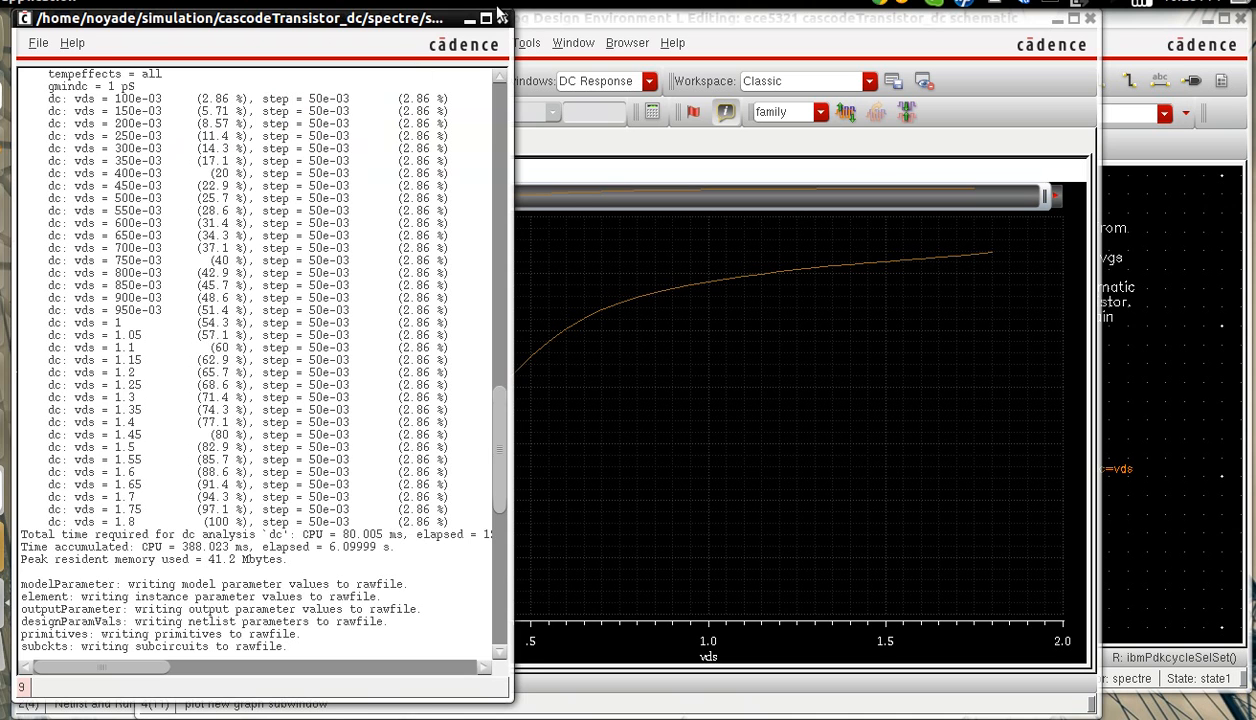
left_click(500, 19)
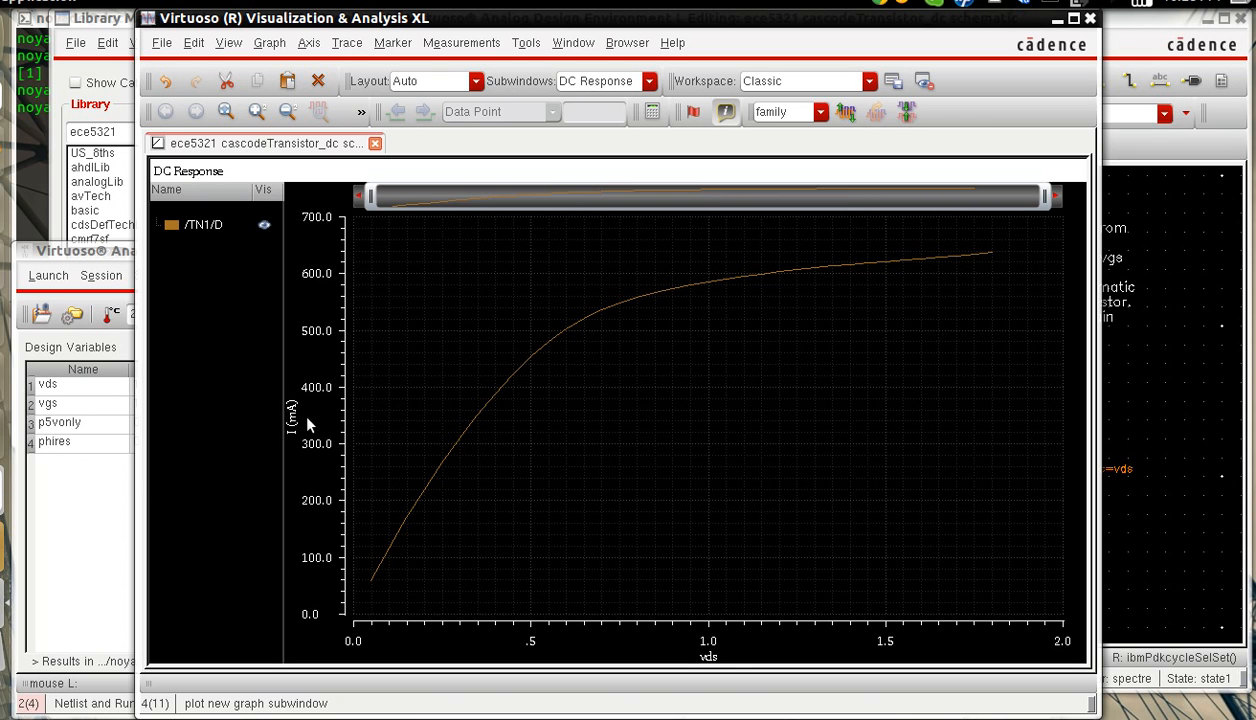
Widen the Value column in the outputs list so the Knee Voltage and Max Current results can be read in full
left_click(80, 483)
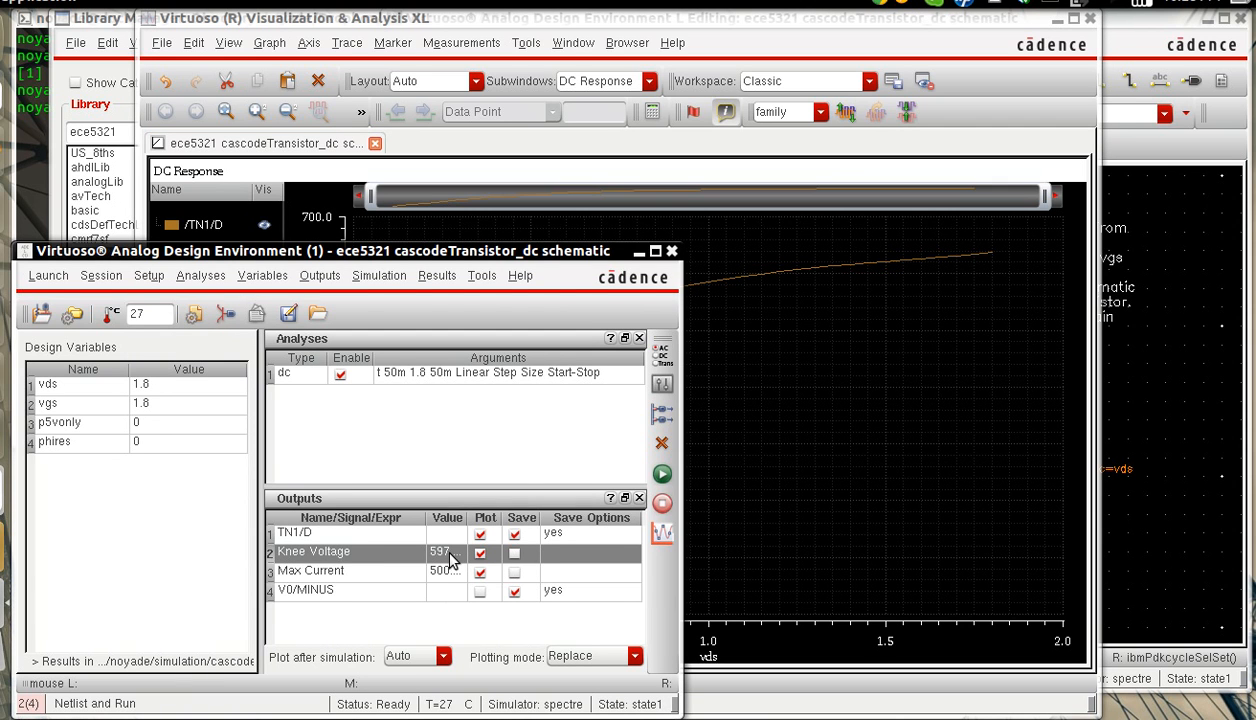
left_click_drag(466, 518, 478, 518)
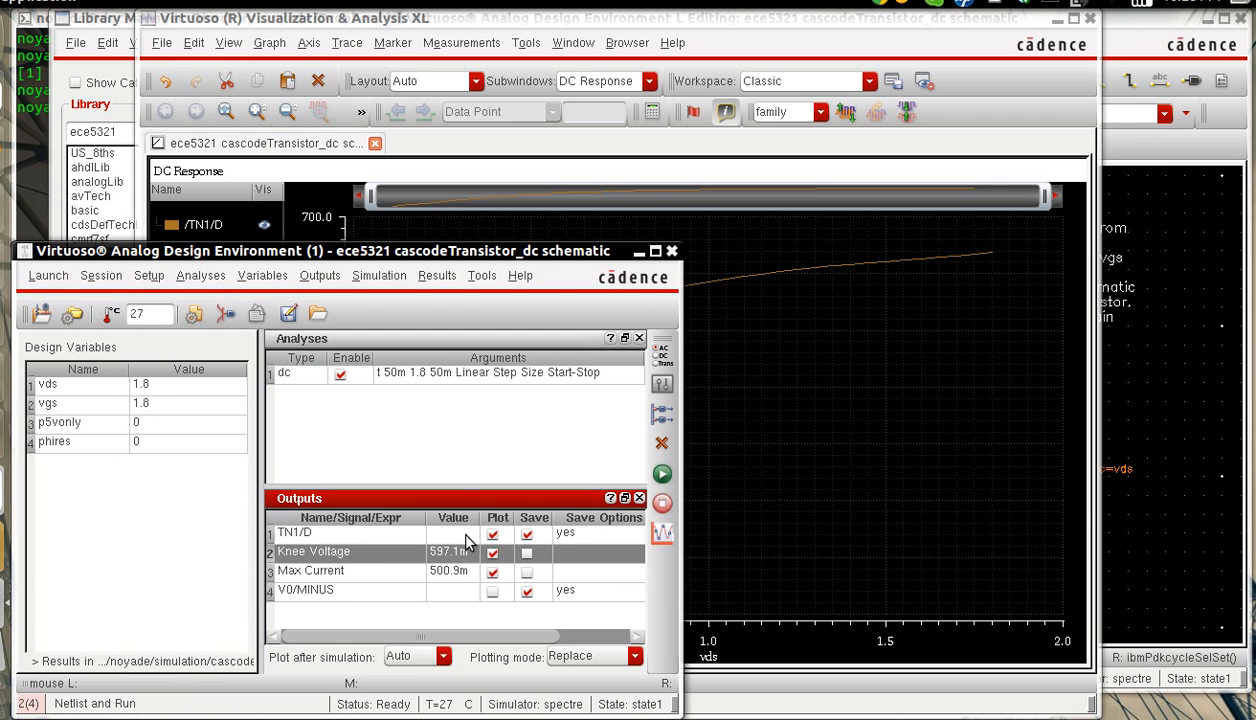
Inspect the knee point on the TN1/D current curve, then close the graph and the What's New window
left_click(640, 22)
mouse_move(550, 338)
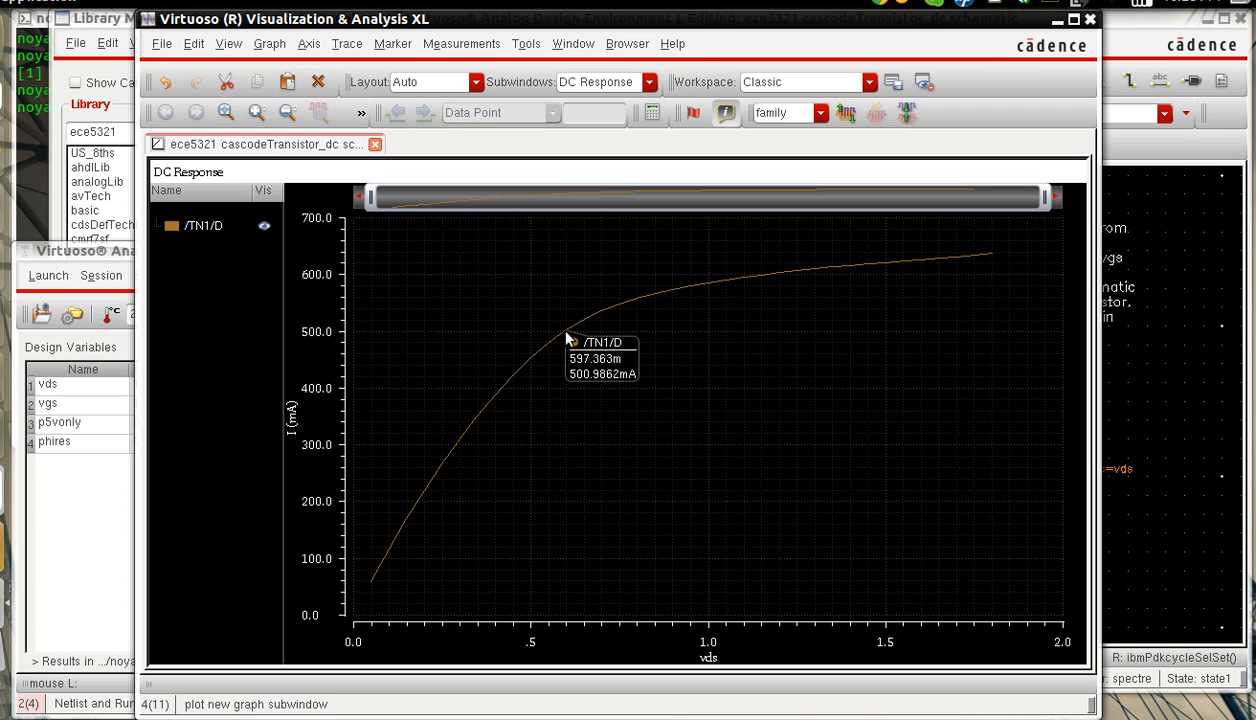
left_click(1091, 21)
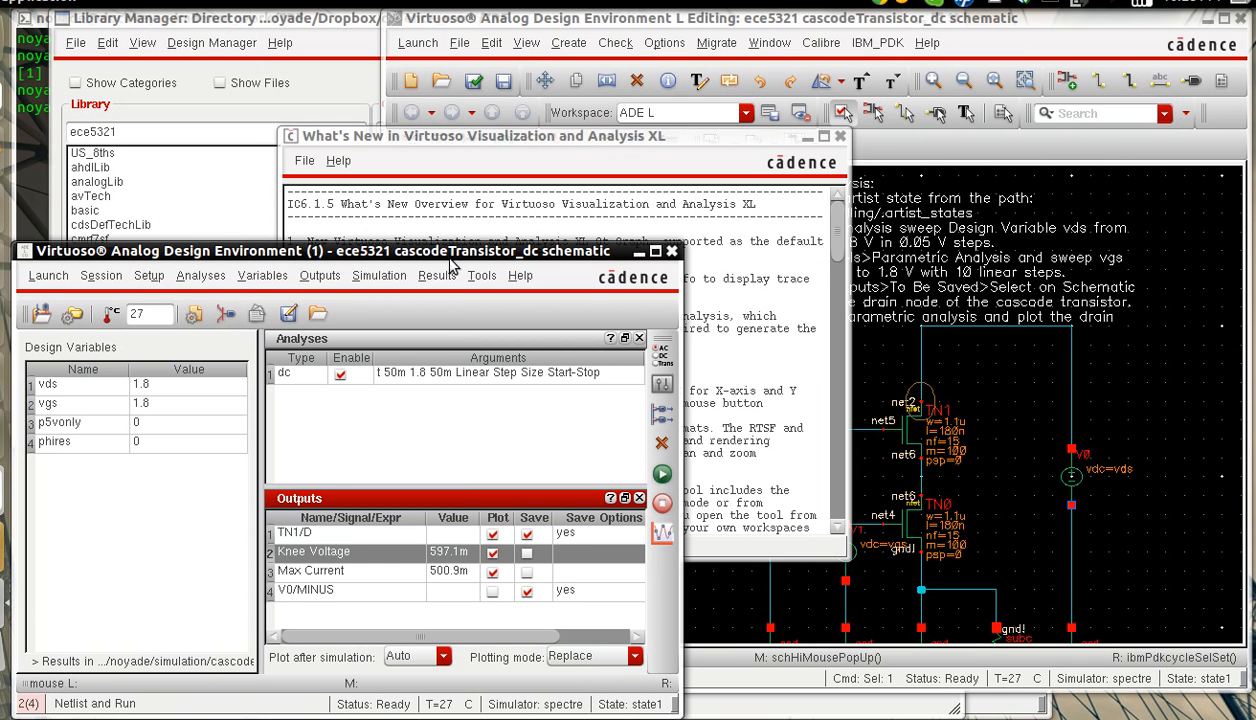
left_click(840, 136)
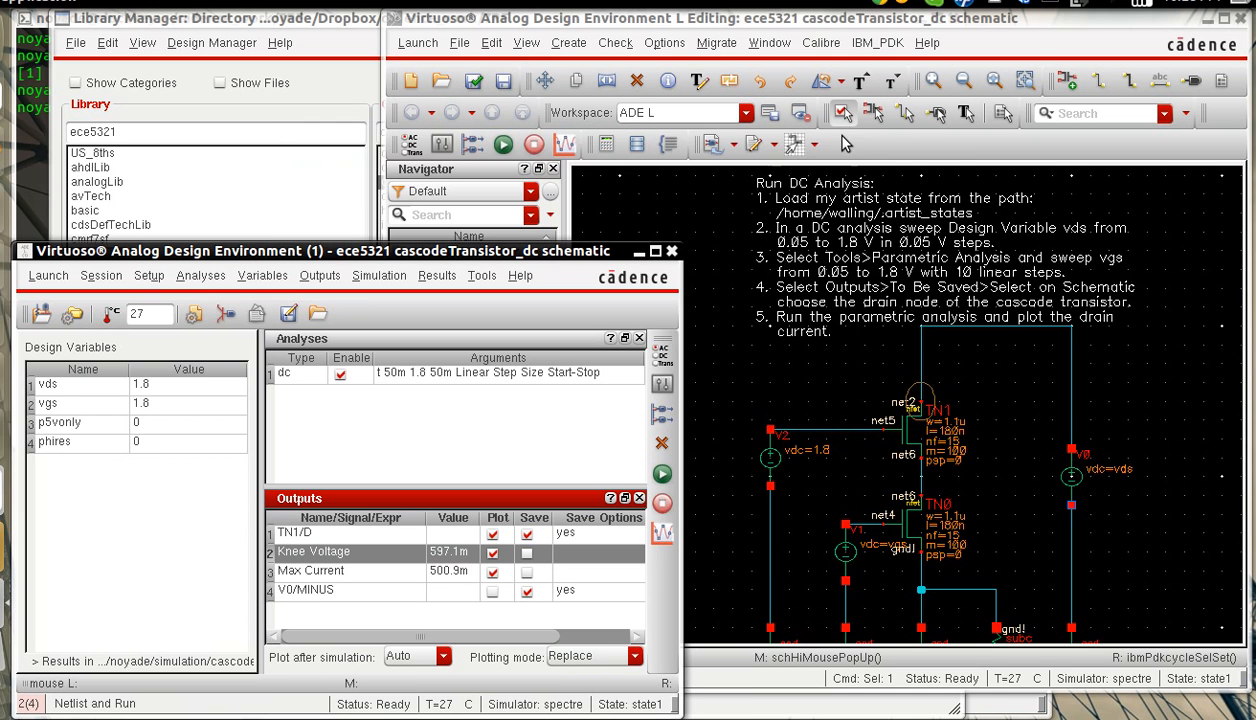
Print the DC operating points of transistor TN1 by selecting it on the schematic
left_click(437, 276)
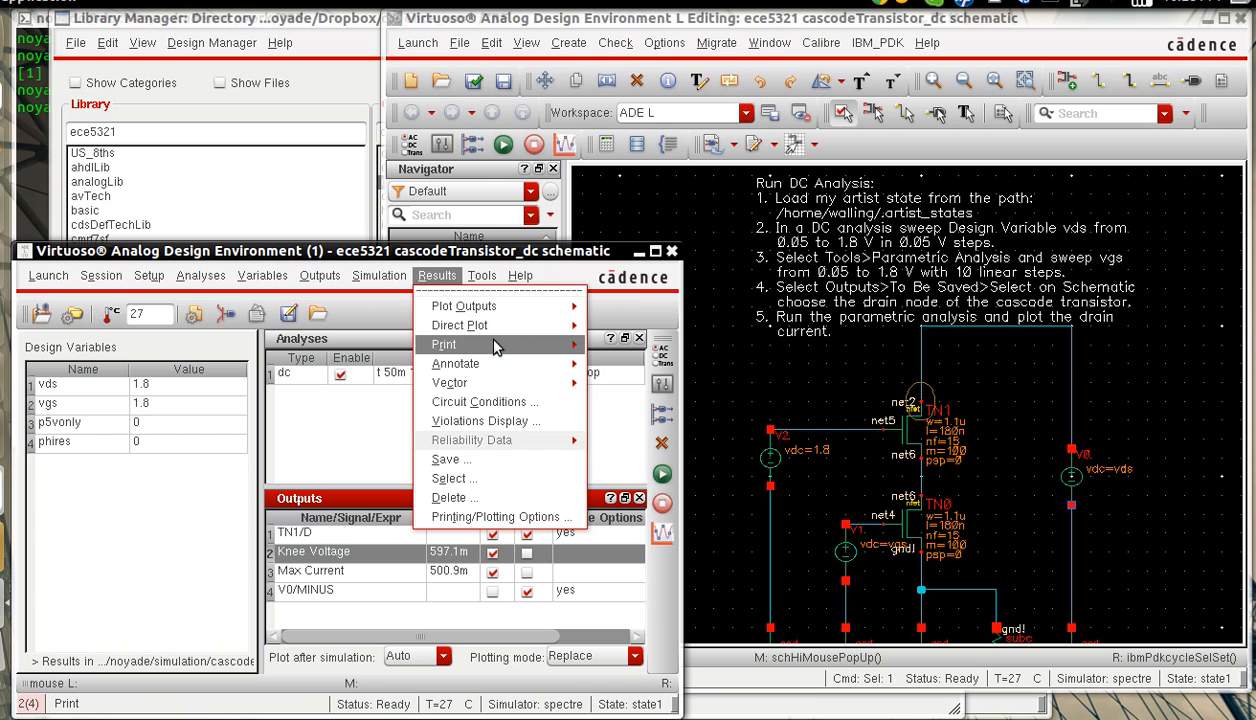
mouse_move(521, 343)
left_click(651, 390)
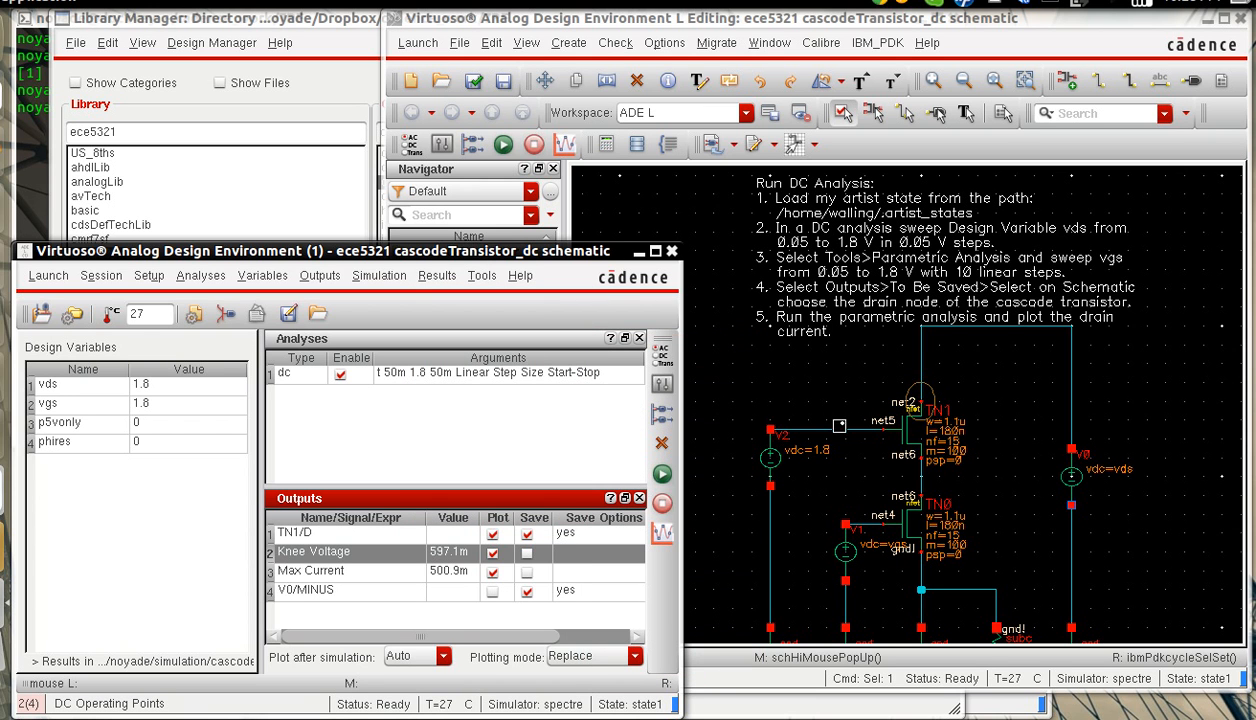
left_click(912, 452)
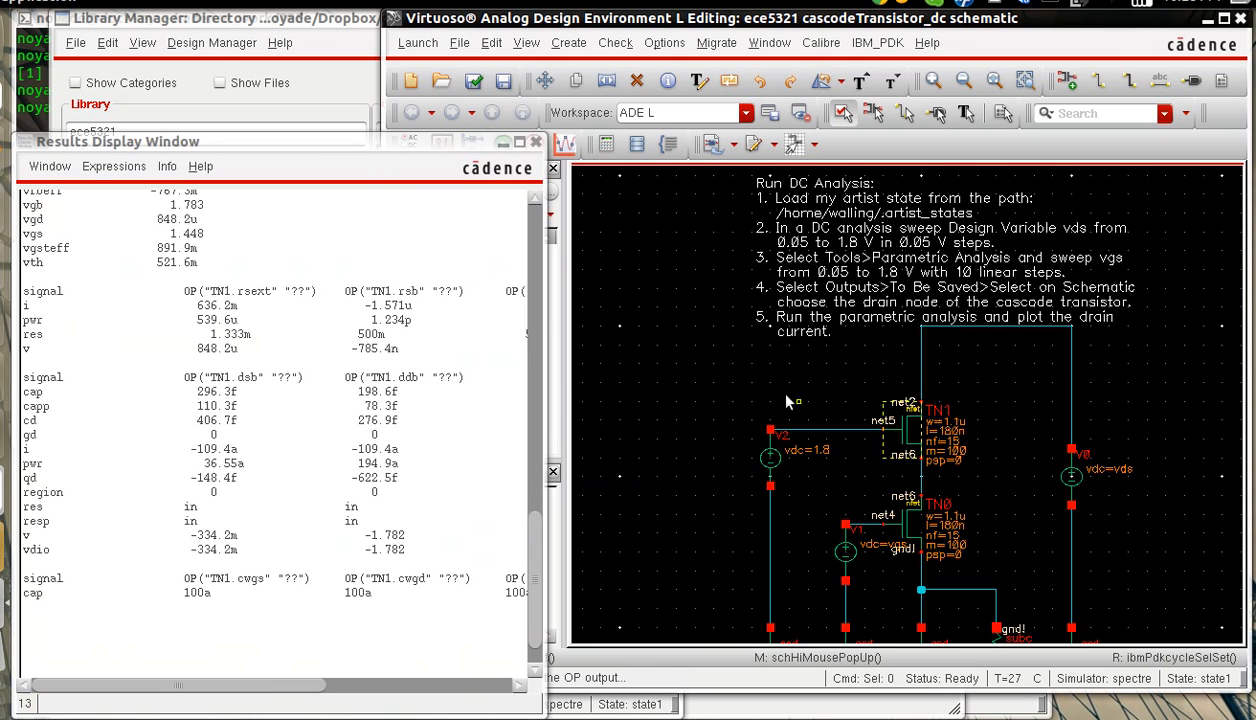
Examine gm, gds, vth and ron in TN1's operating point listing, then close the results display
scroll(515, 372, "up", 10)
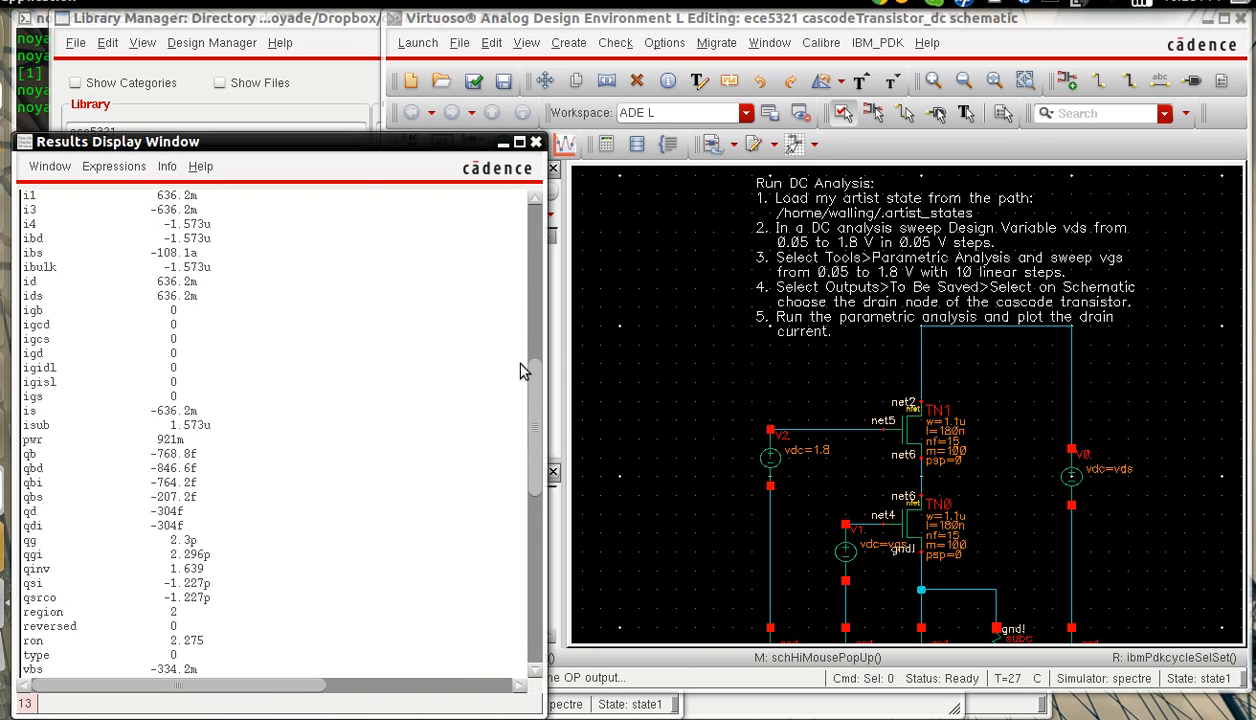
scroll(516, 290, "up", 7)
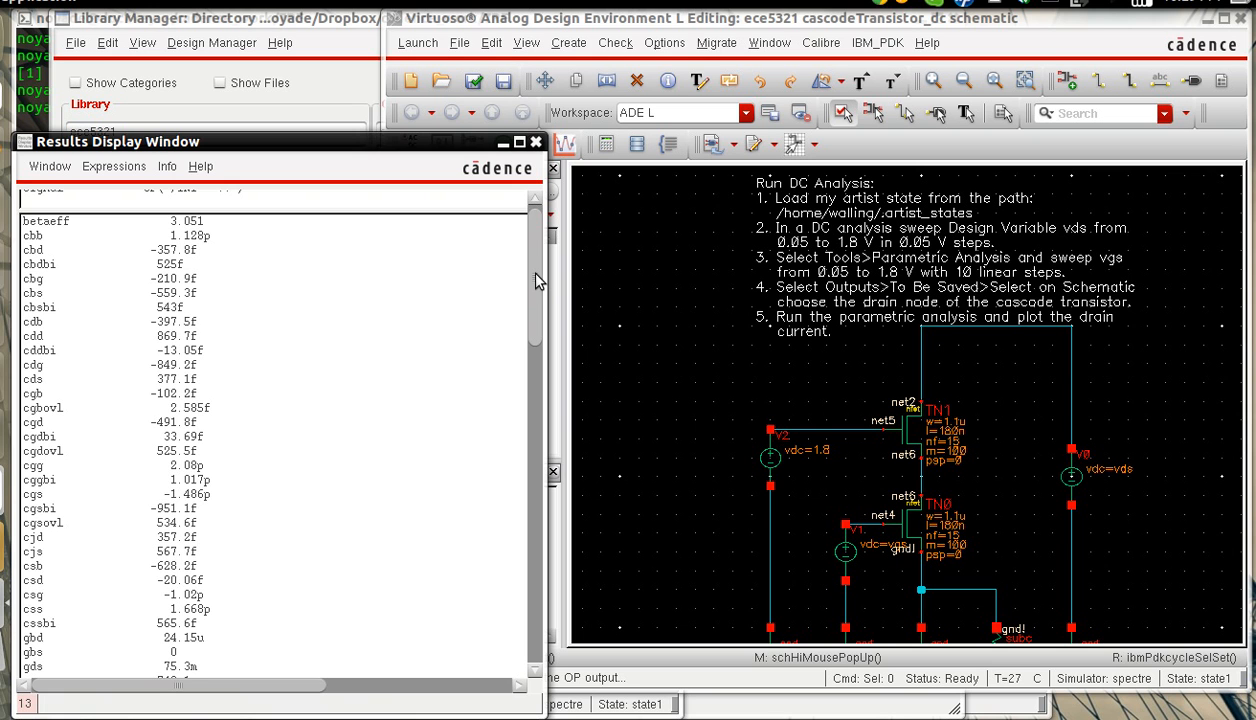
left_click_drag(536, 280, 499, 359)
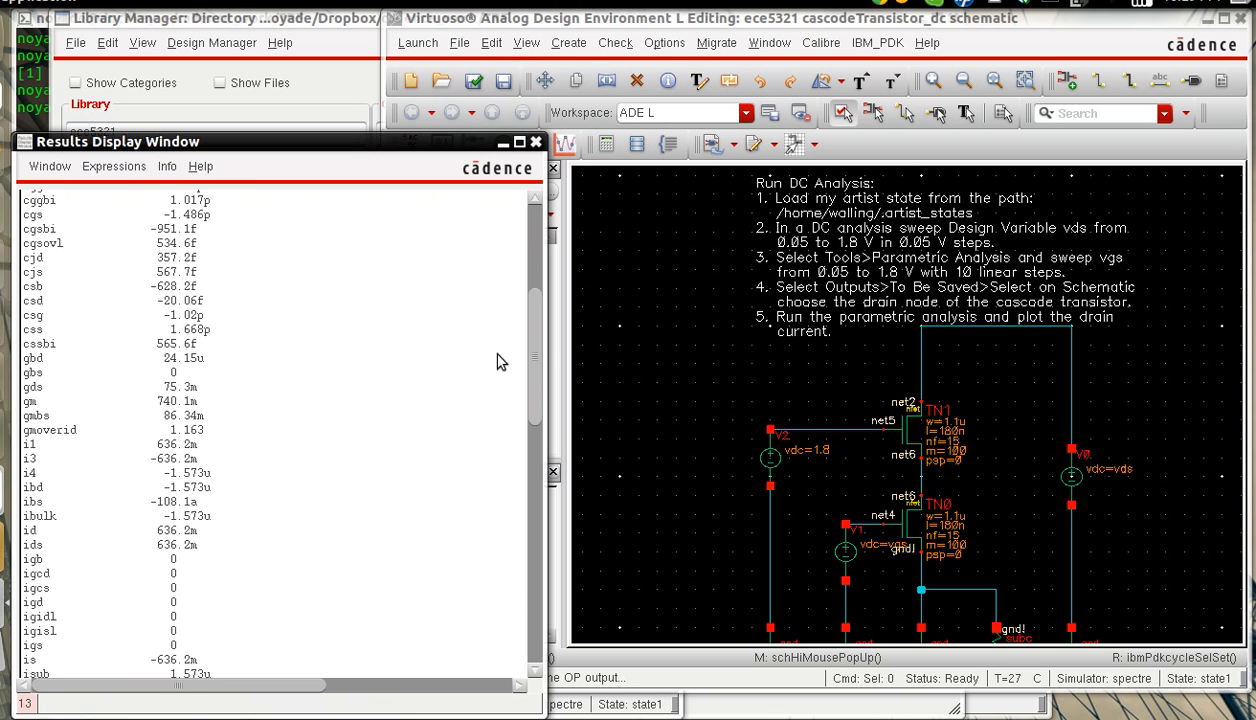
left_click(176, 403)
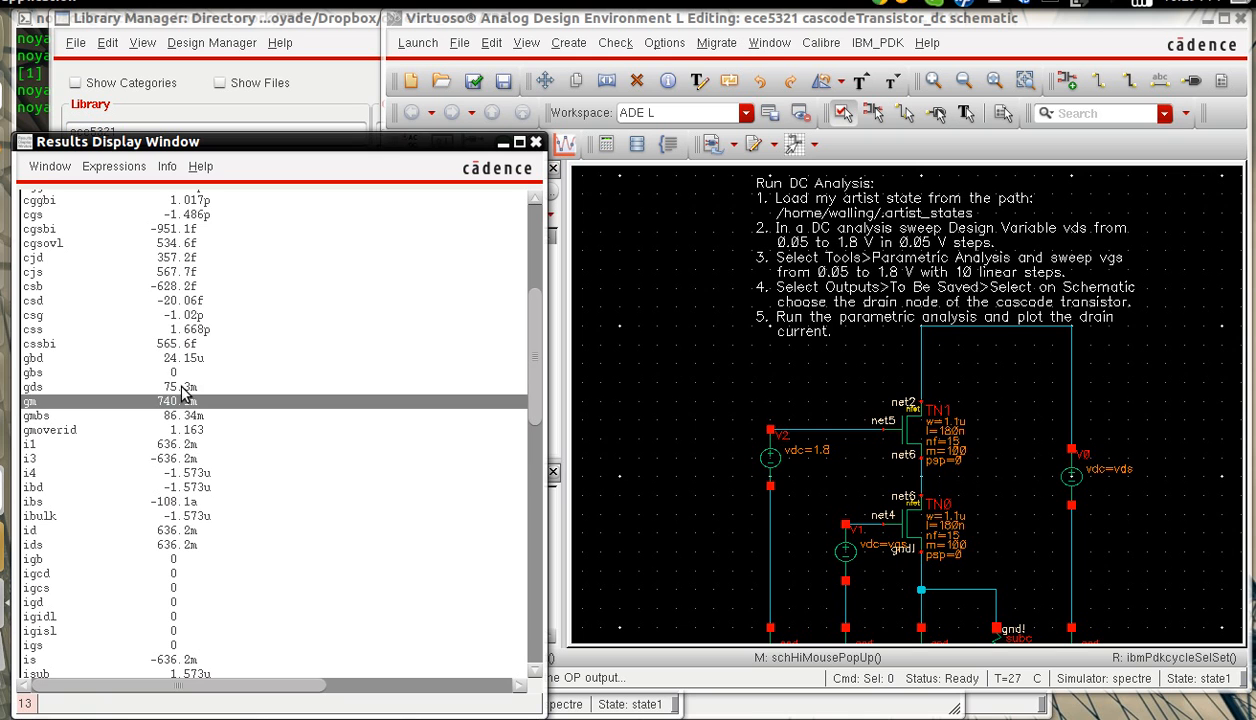
left_click(182, 388)
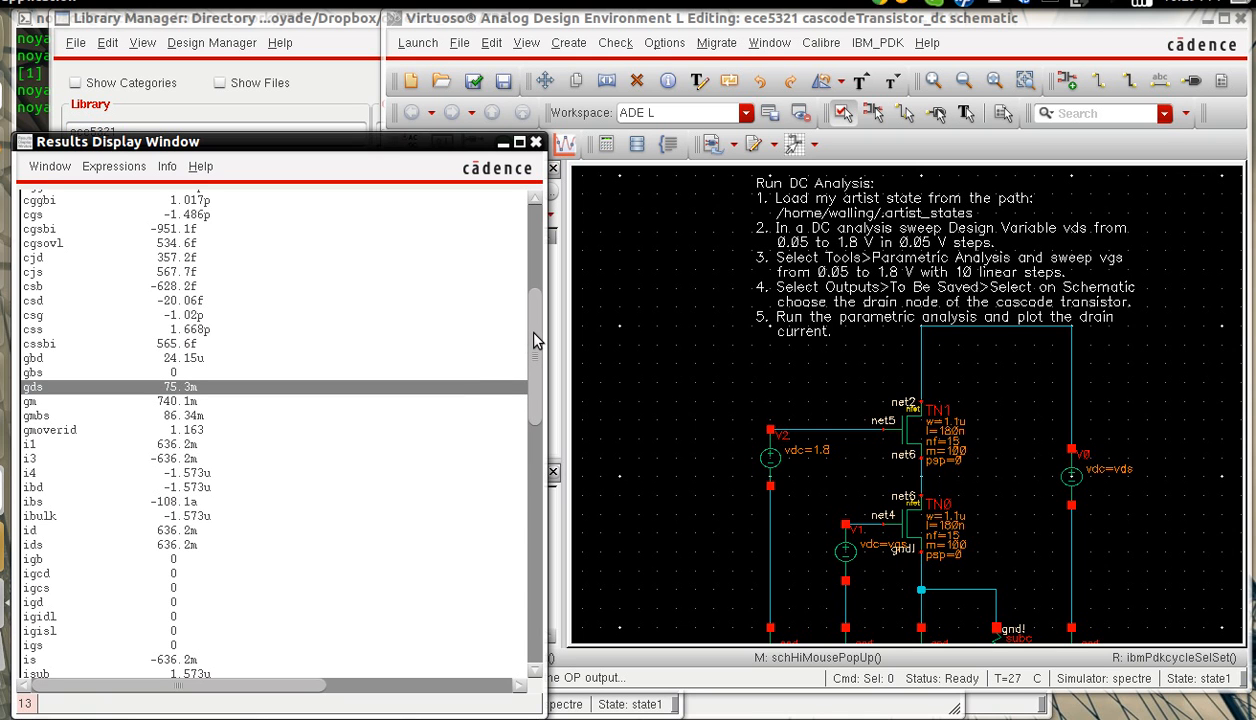
left_click_drag(533, 340, 521, 511)
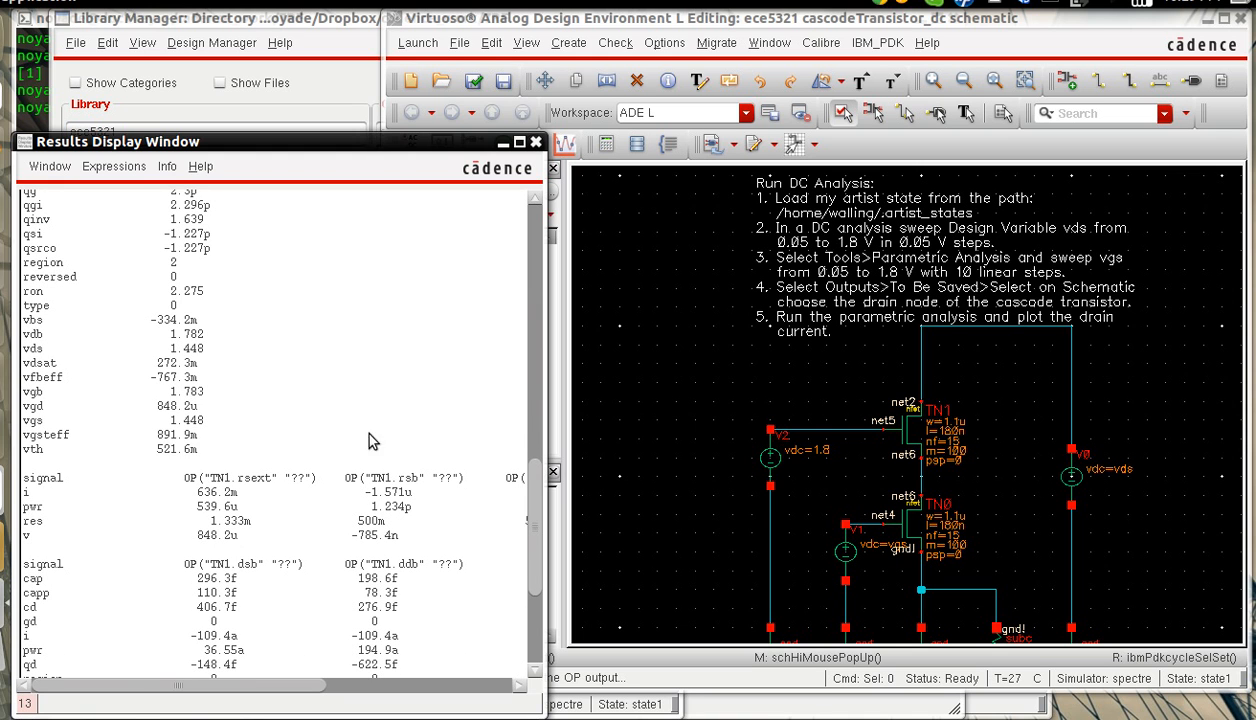
left_click(201, 446)
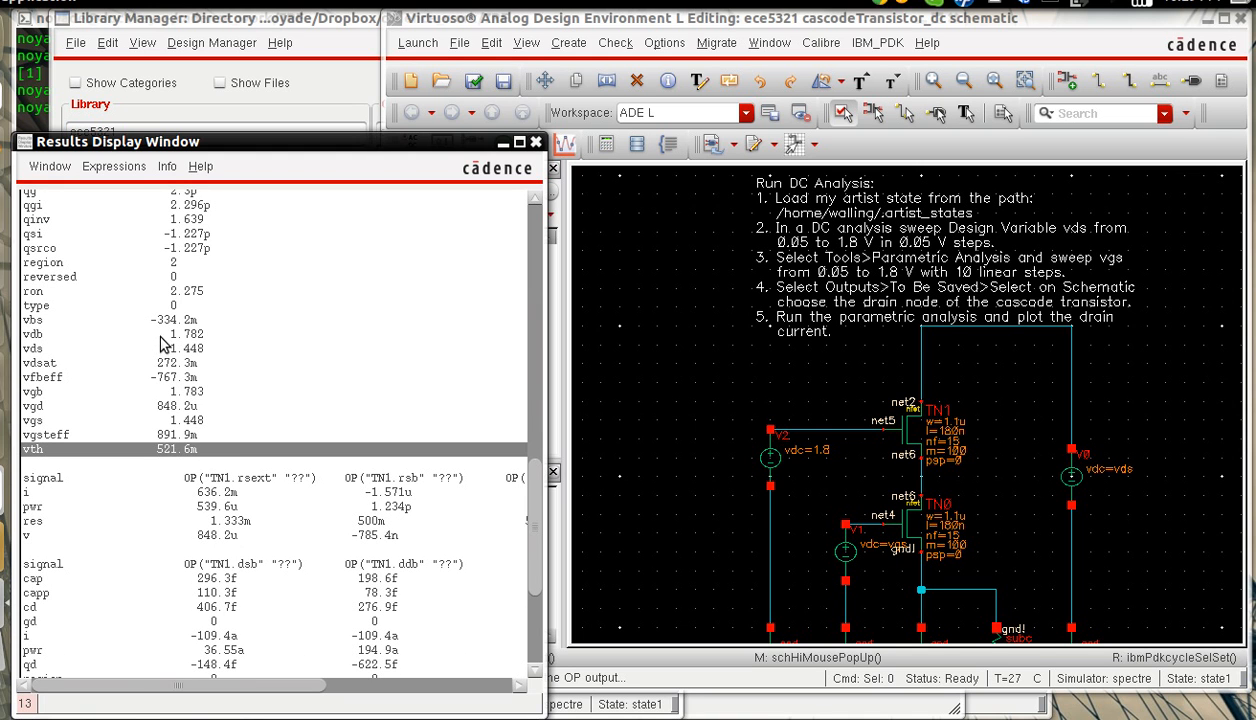
left_click(188, 293)
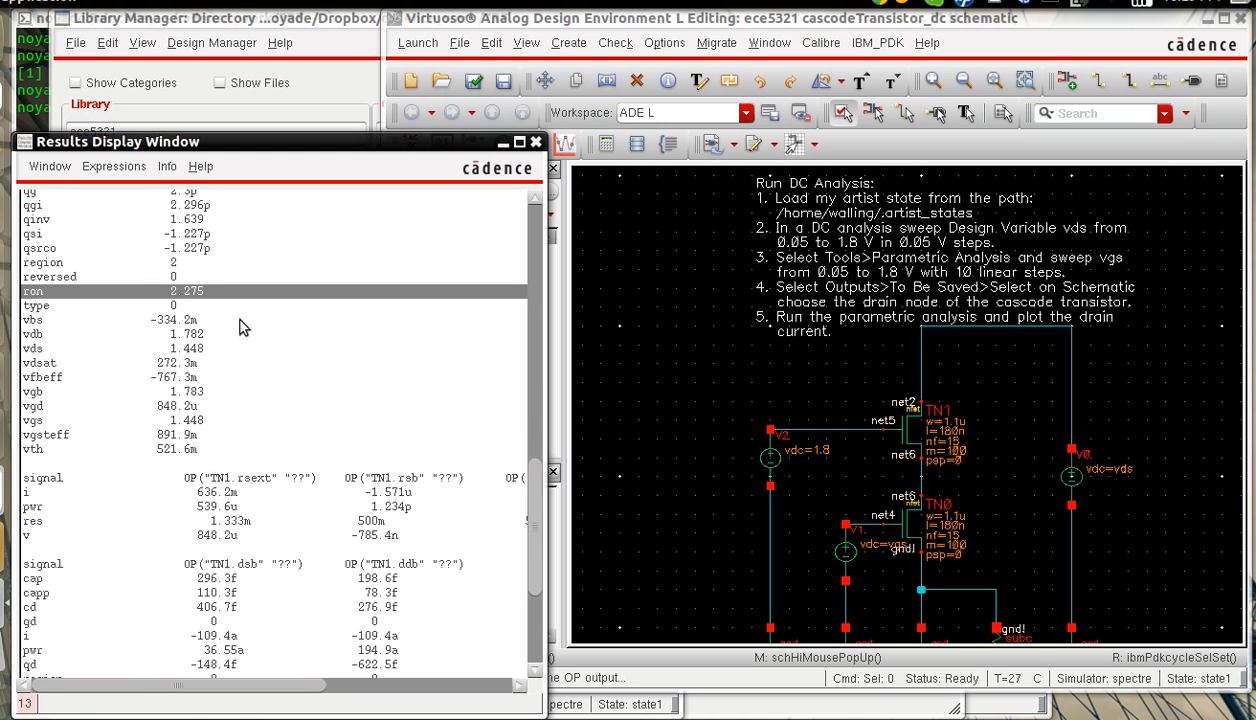
left_click(535, 143)
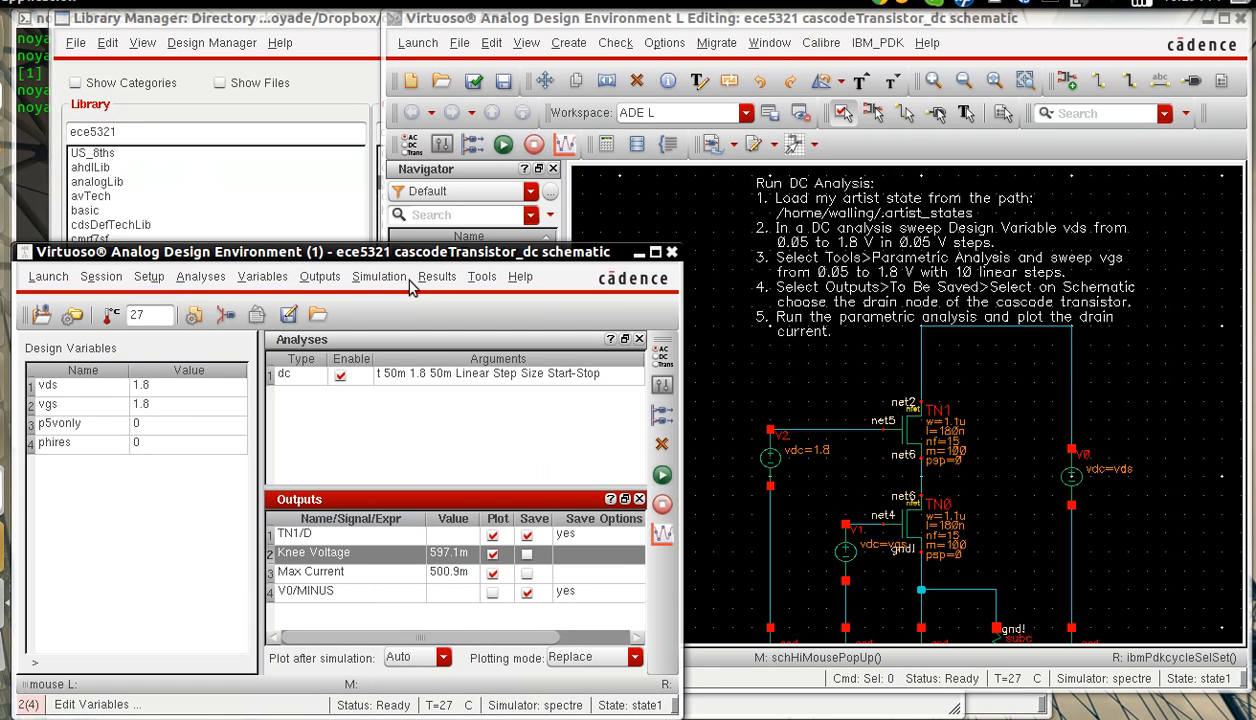
Print the capacitance table, move it aside to review the transistor and net capacitances, and close it
left_click(438, 277)
mouse_move(470, 345)
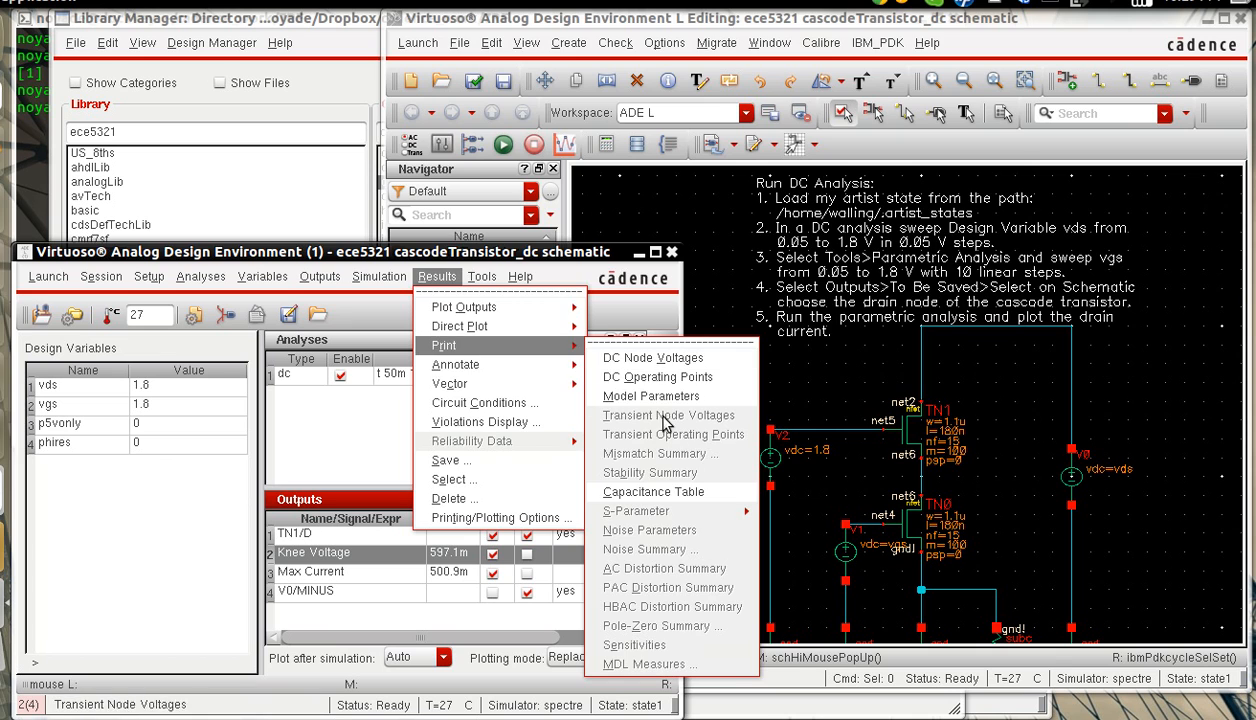
left_click(690, 492)
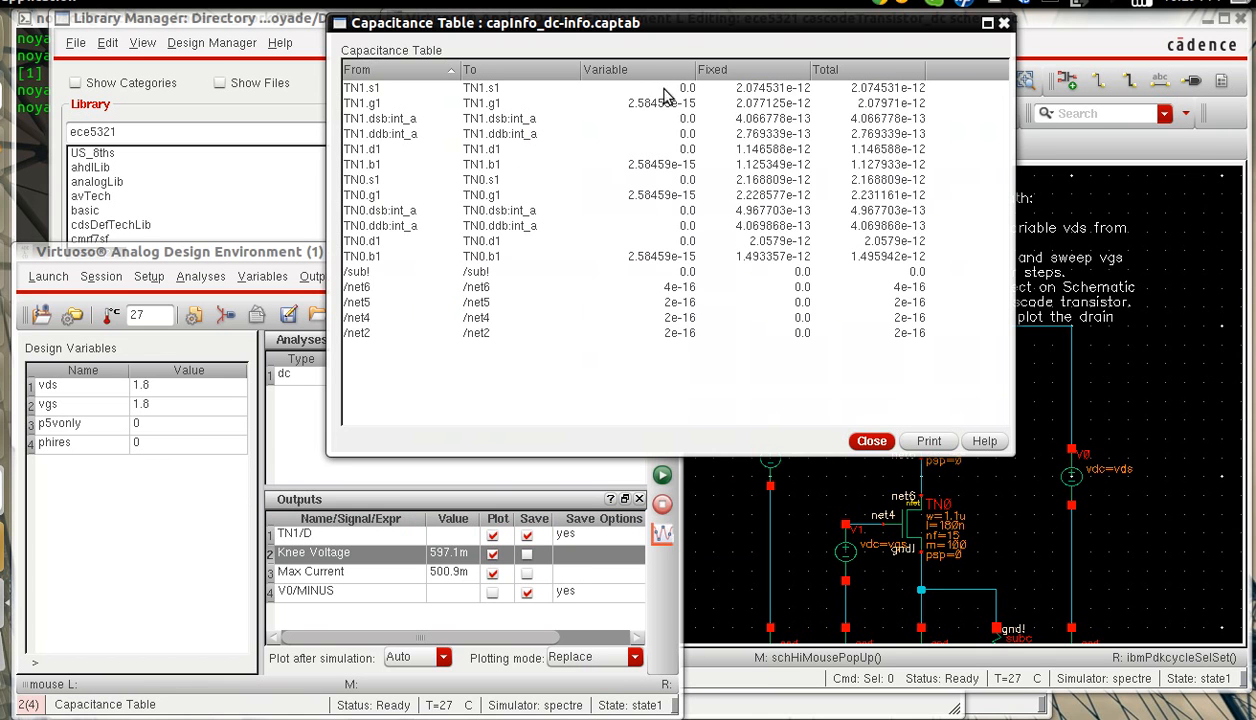
left_click_drag(668, 33, 353, 37)
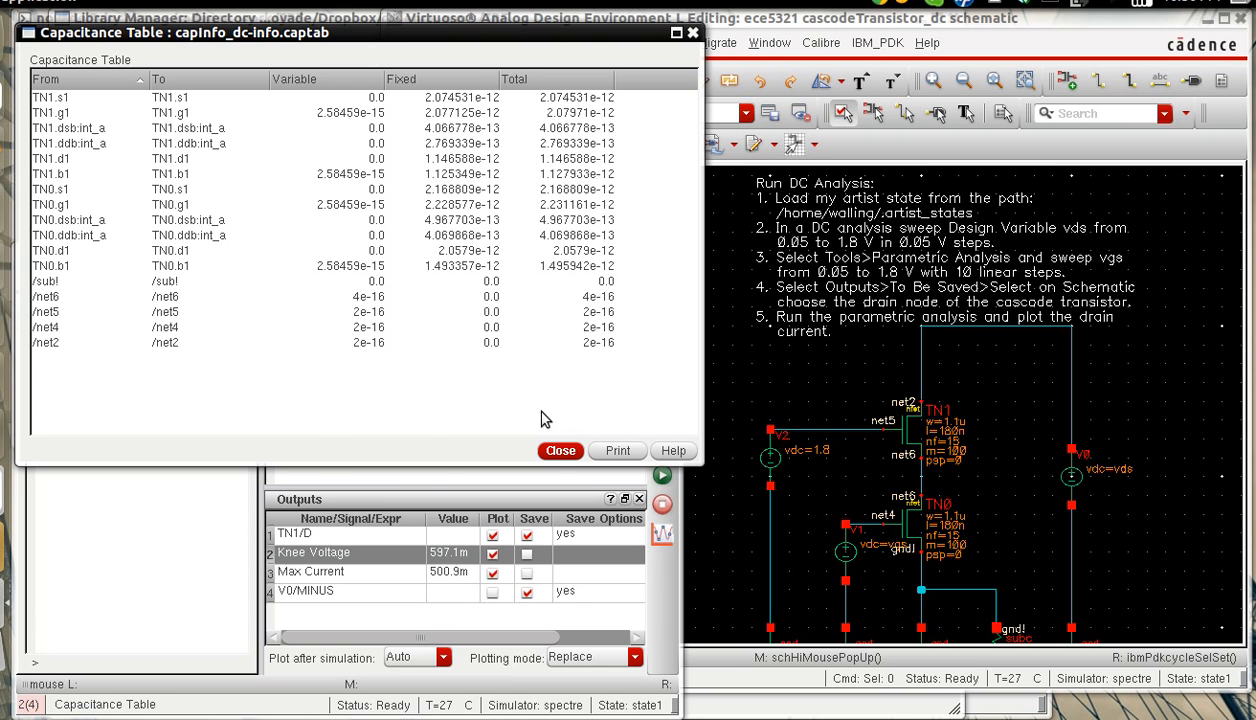
left_click(560, 450)
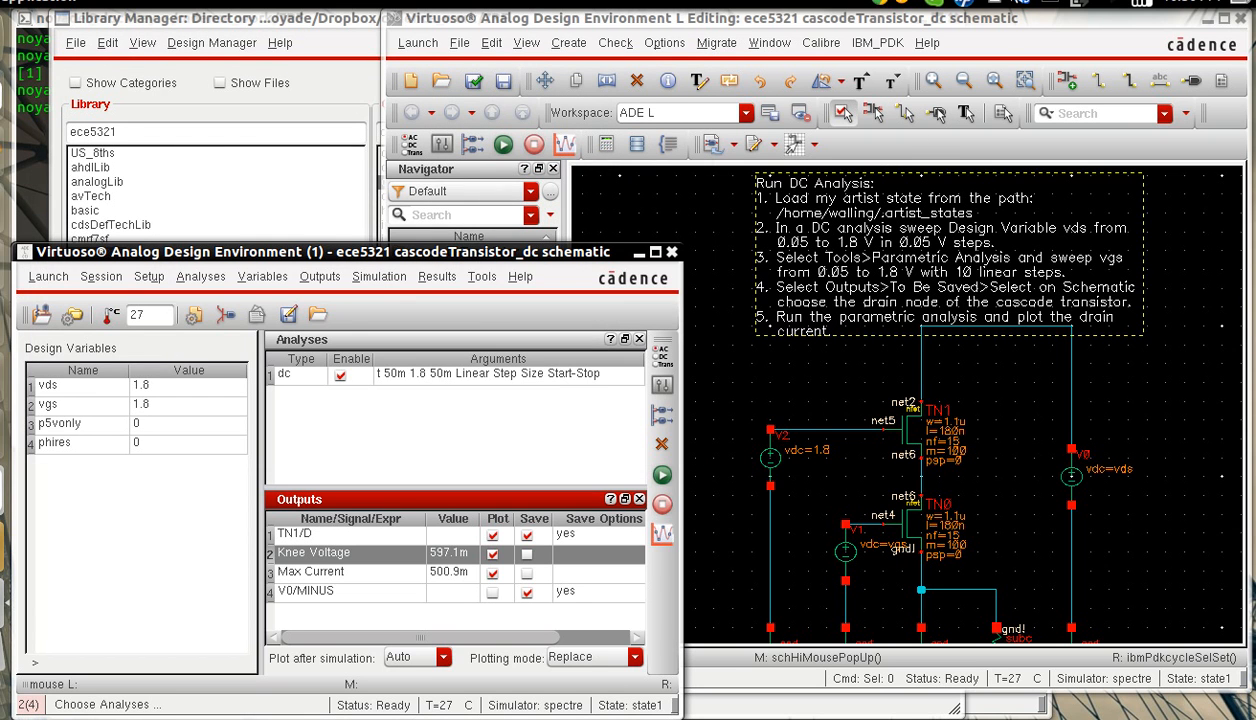
left_click(970, 5)
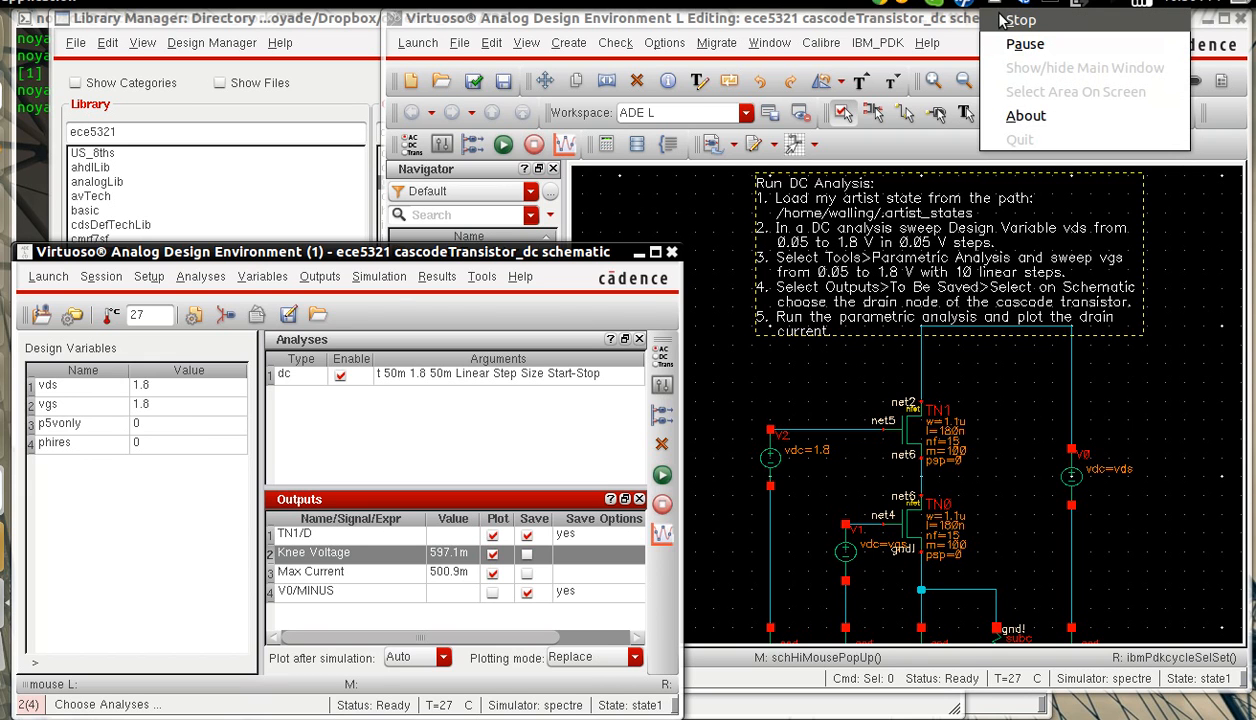